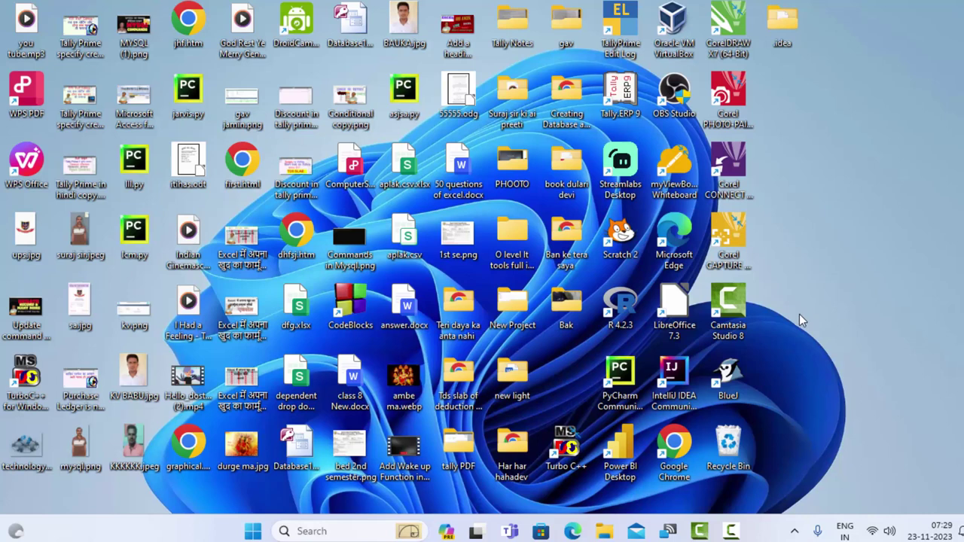
Launch TallyPrime Edit Log and start creating a new company
double_click(612, 26)
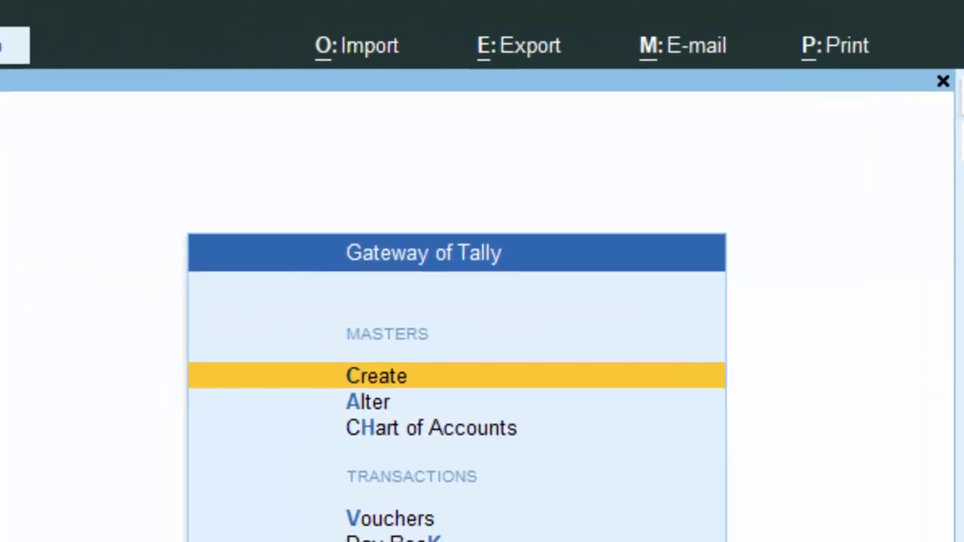
click(861, 167)
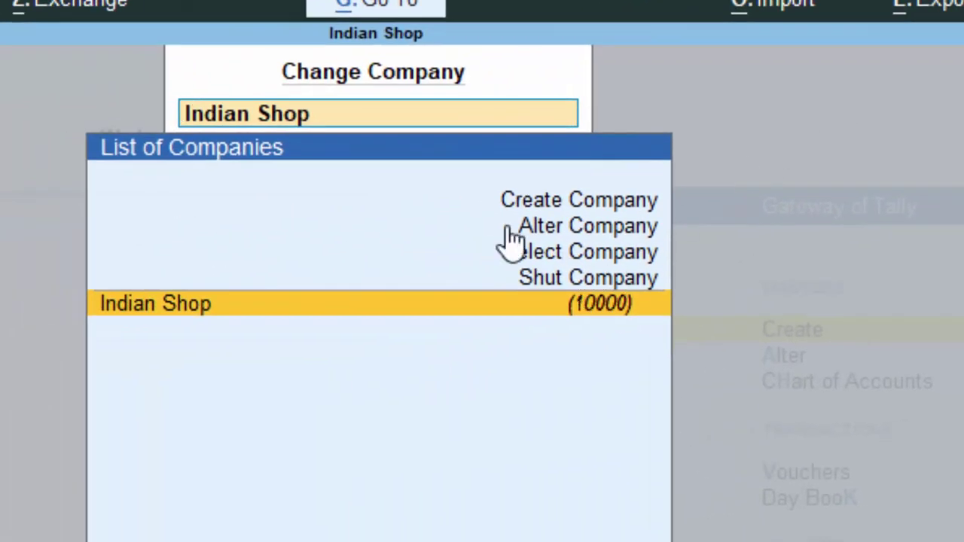
click(591, 203)
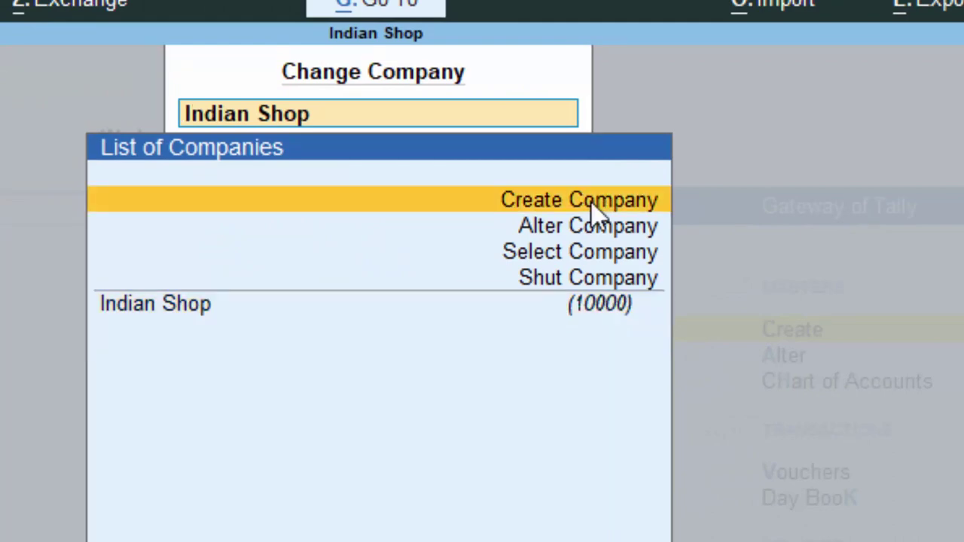
click(591, 202)
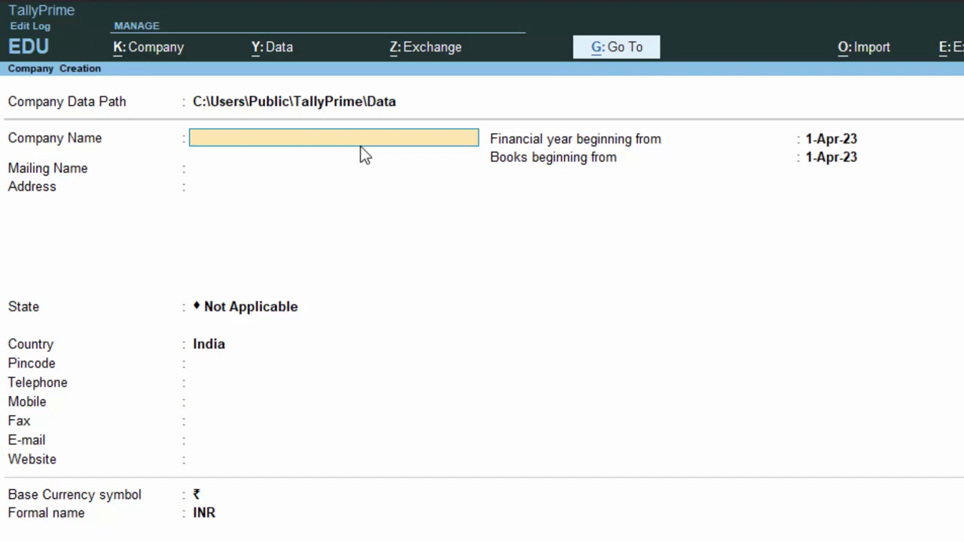
Name the company New Company of Shop and use the same text as its mailing name
text(New Company)
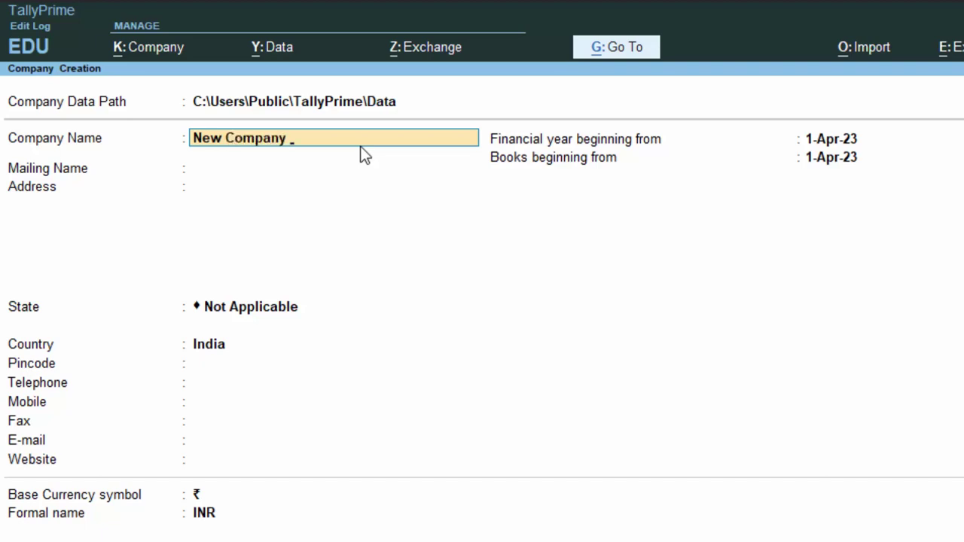
text( of Shop)
key(Return)
key(Return)
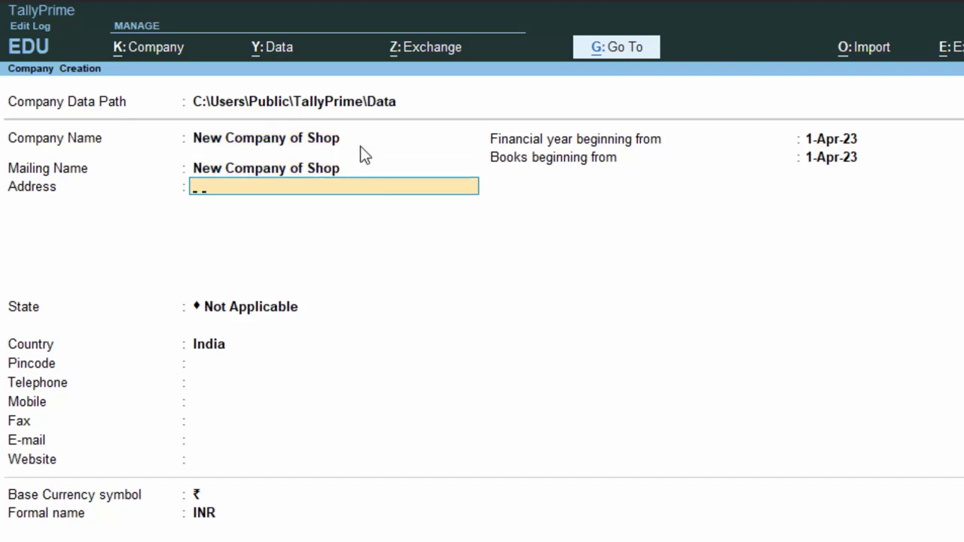
Enter the company's postal address and set its state to Uttar Pradesh
text(New Colony De)
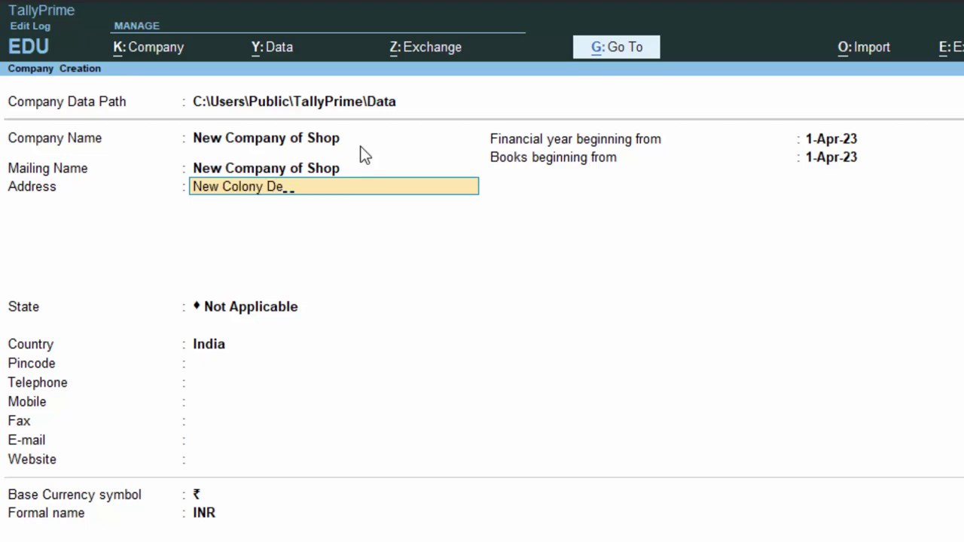
text(oria)
key(Return)
key(Return)
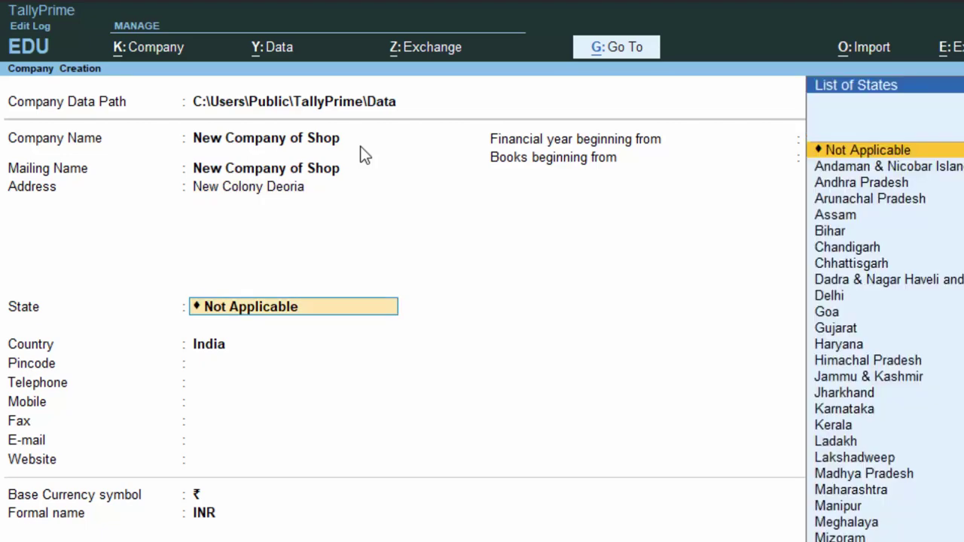
text(U)
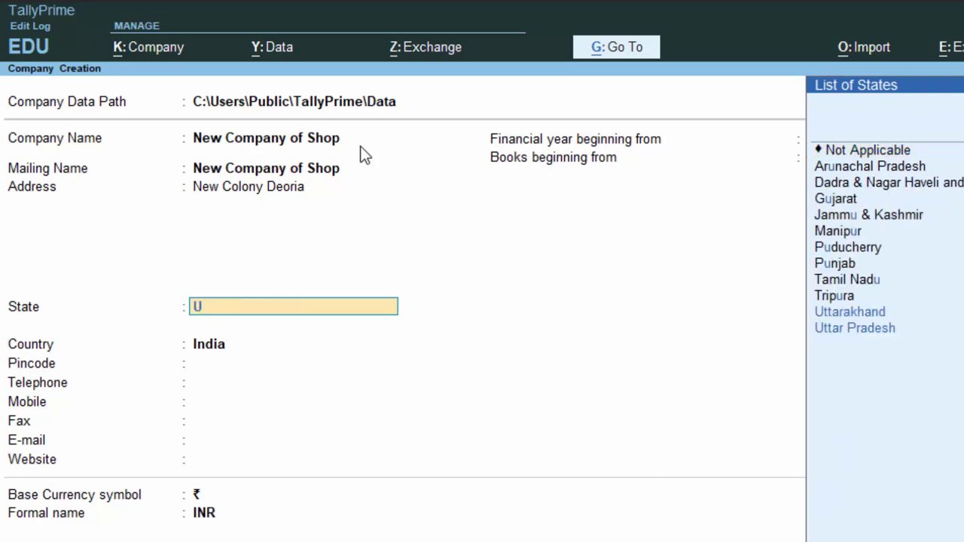
key(Down)
key(Return)
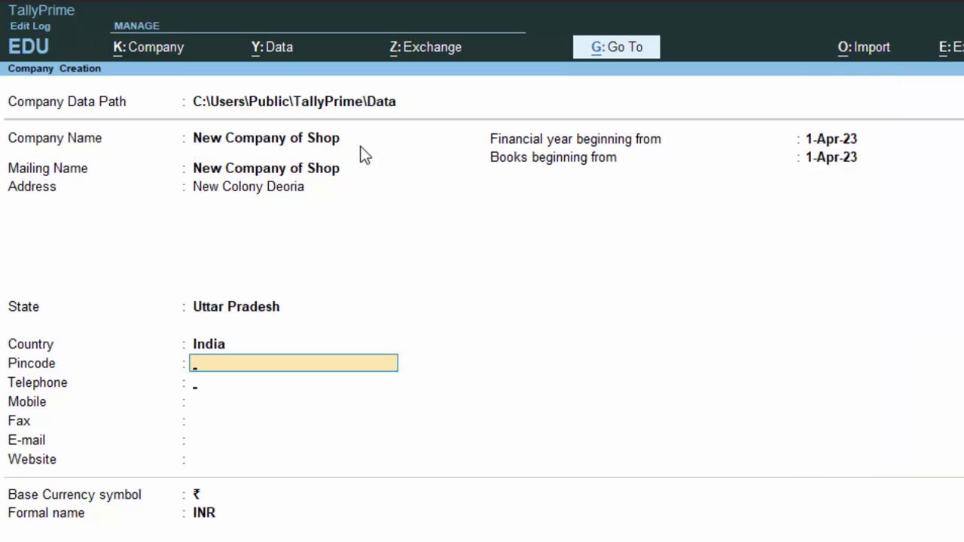
Leave the contact fields blank, keep 1-Apr-23 for the financial year and books, and save the company
key(Return)
key(Return)
key(Return)
key(Return)
key(Return)
key(Return)
key(Return)
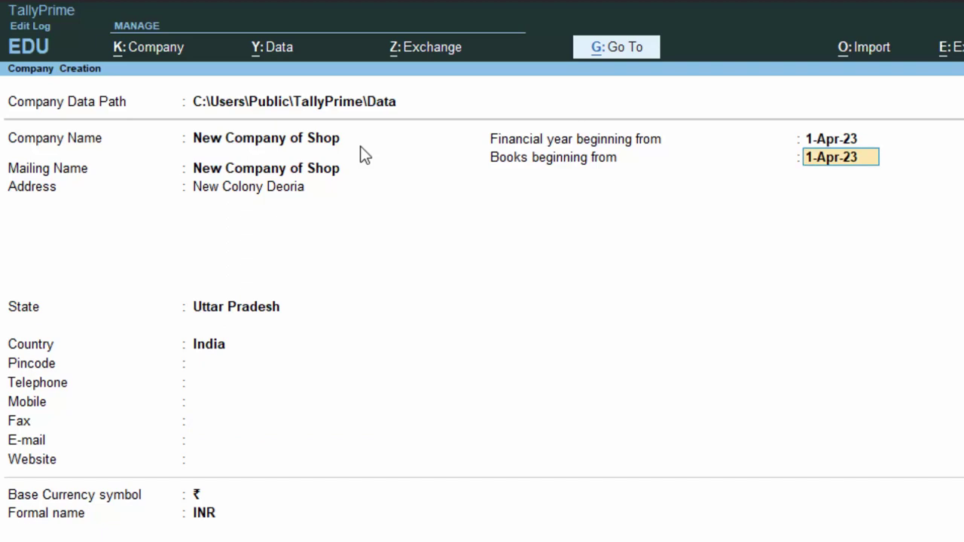
key(Return)
key(Return)
key(Return)
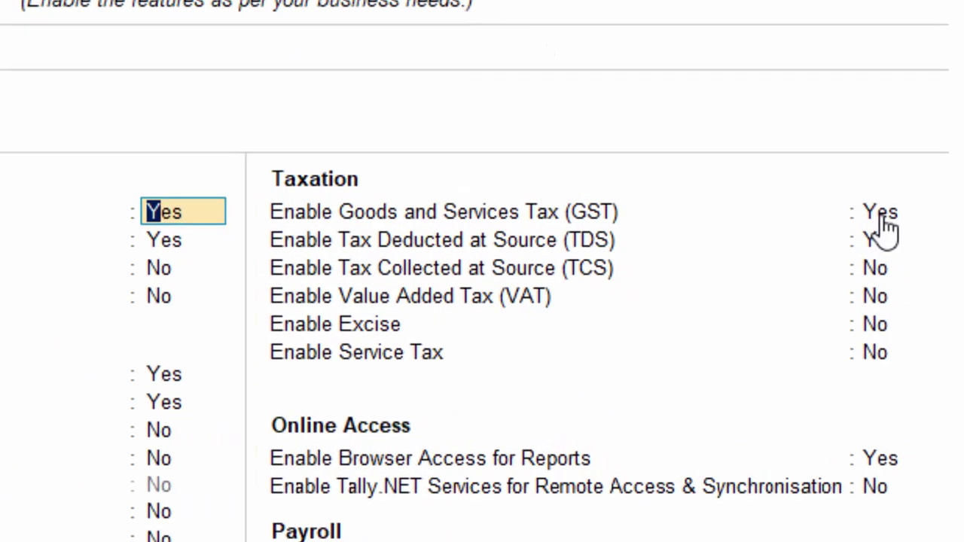
Enable GST for the company with state Uttar Pradesh, Regular registration, no other territory, applicable from 1-Apr-23
click(882, 214)
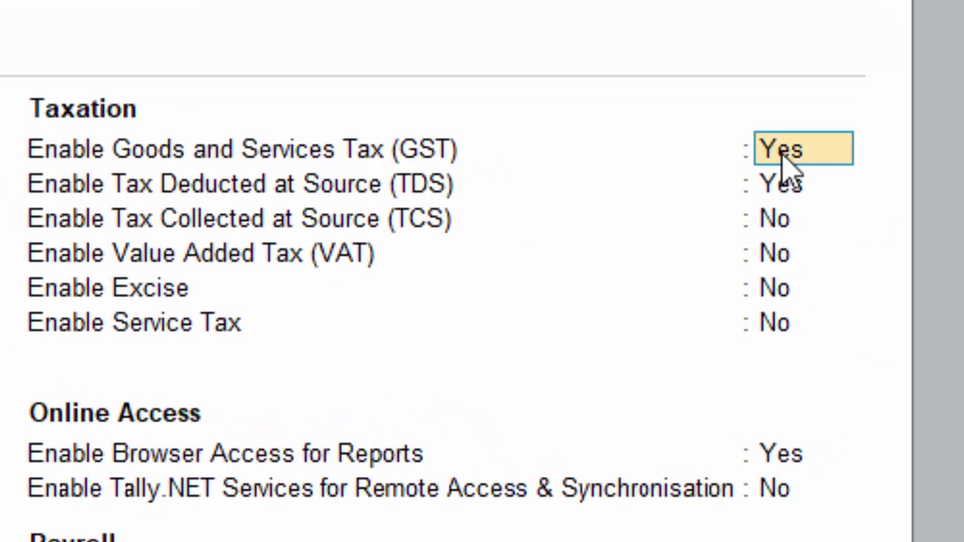
text(y)
key(Return)
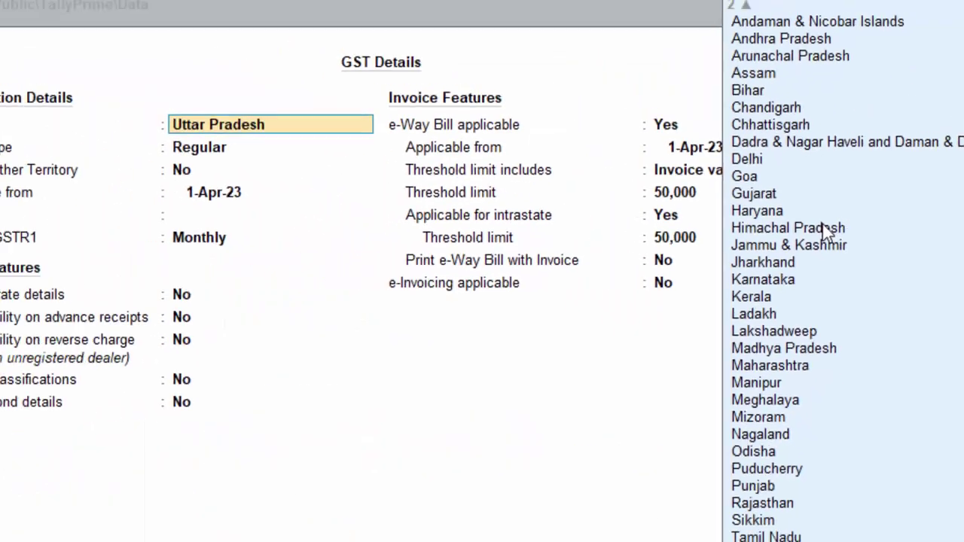
key(Return)
key(Return)
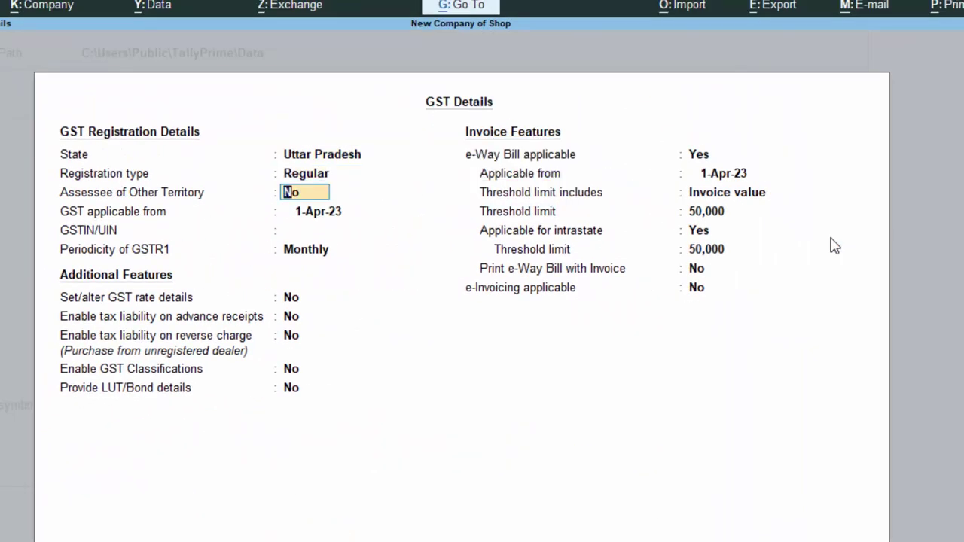
key(Return)
key(Return)
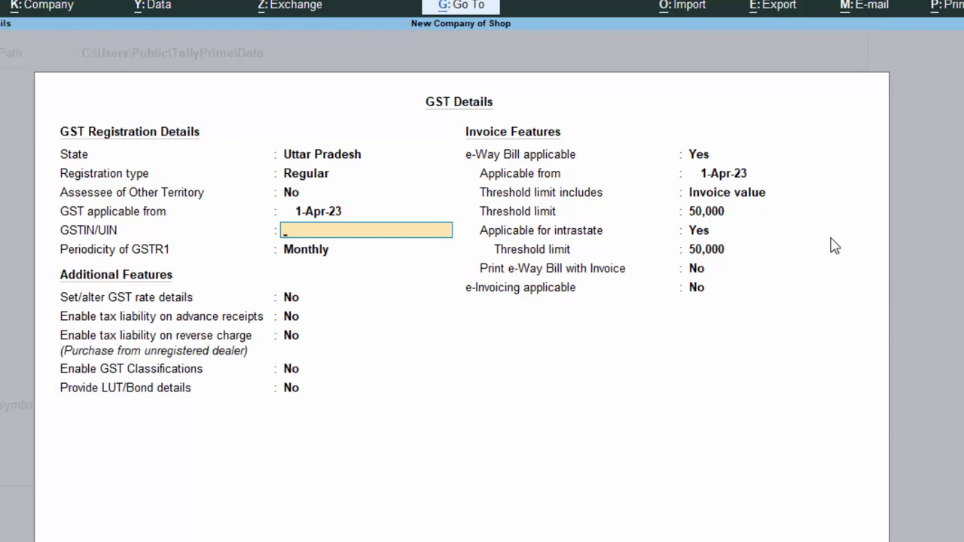
Enter the company's GSTIN/UIN and keep the GSTR1 periodicity at Monthly
text(AISPT6789G)
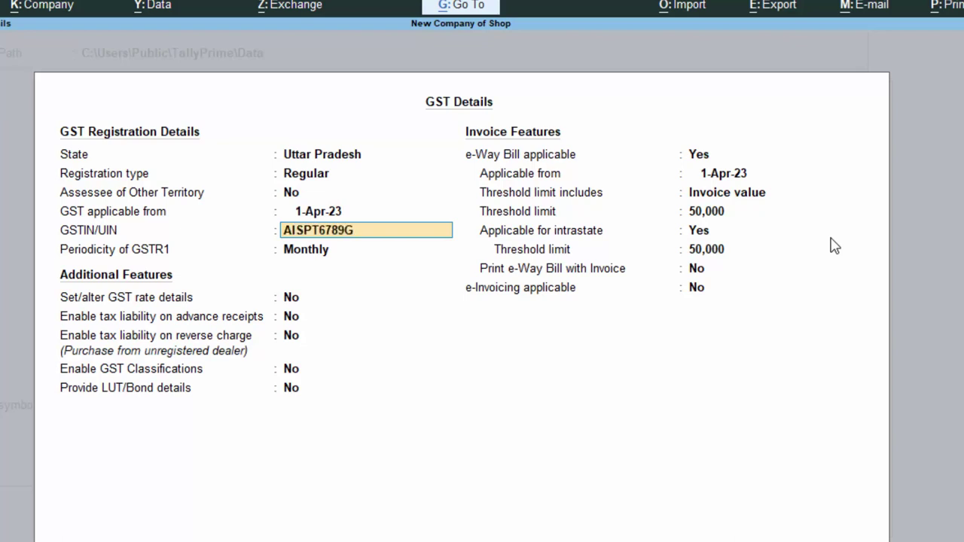
text(HT)
key(Return)
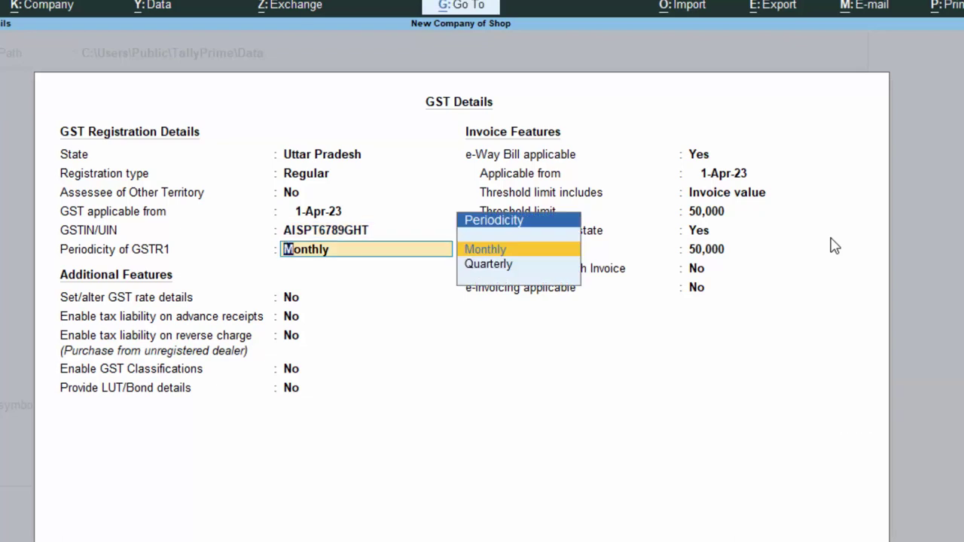
key(Return)
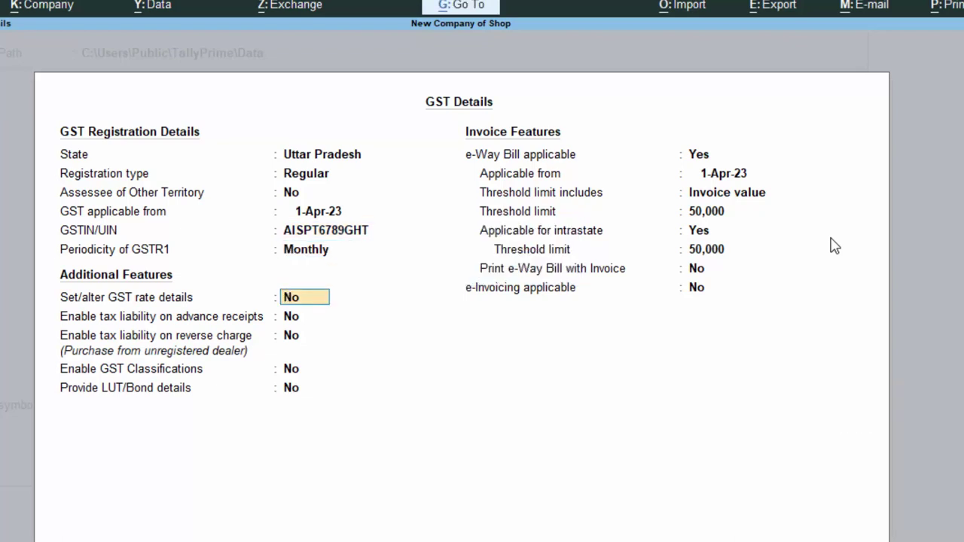
Enable GST rate details, leaving HSN/SAC blank, and set the taxability to Taxable with 18% integrated tax
text(y)
key(Return)
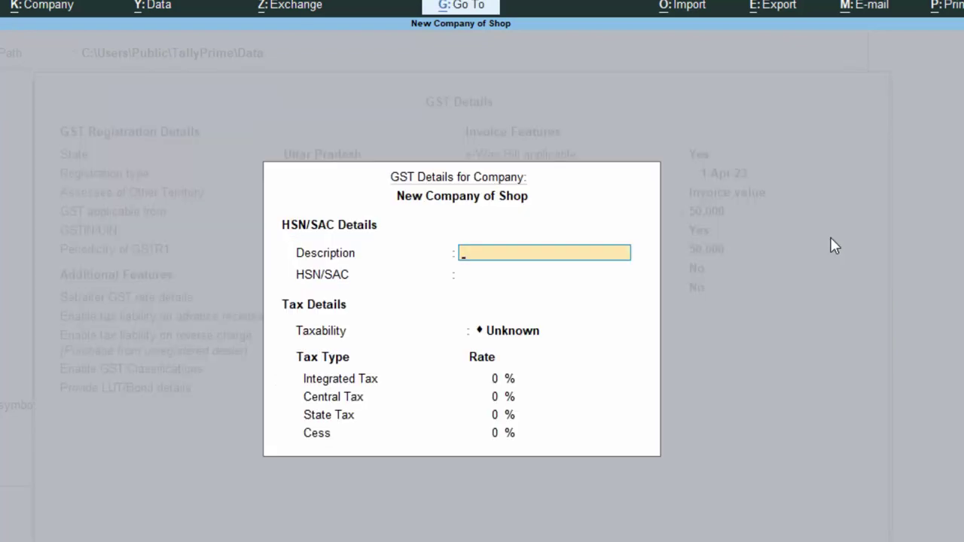
key(Return)
key(Return)
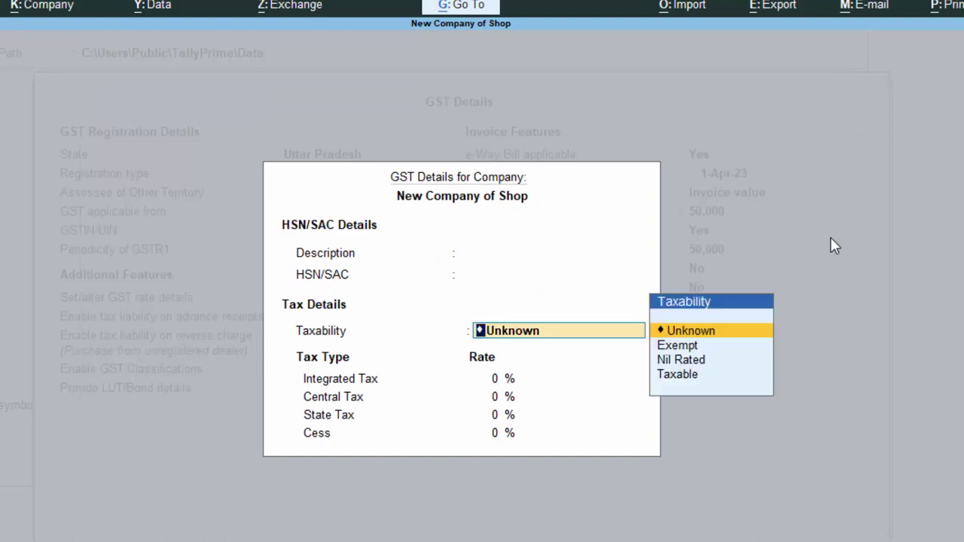
key(Down)
key(Down)
key(Down)
key(Return)
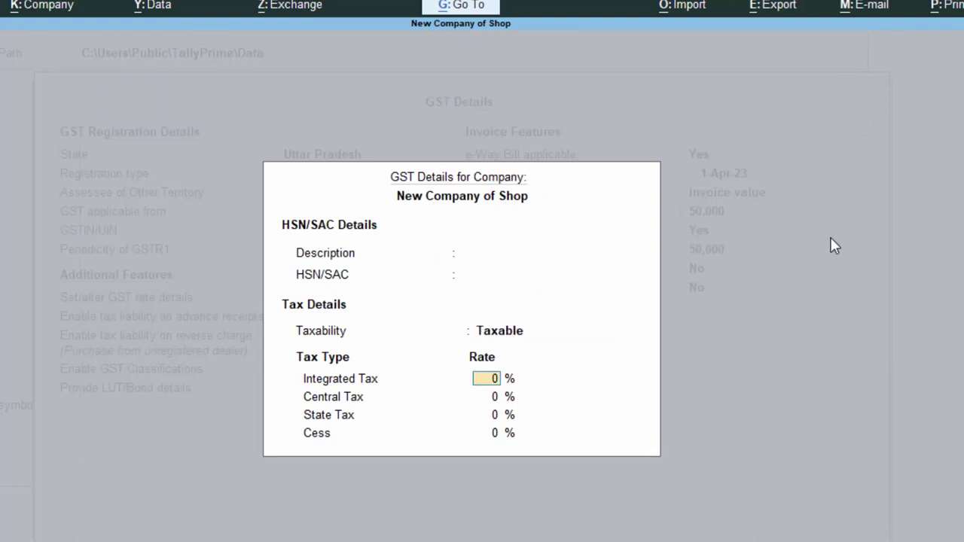
text(18)
key(Return)
key(Return)
key(Return)
key(Return)
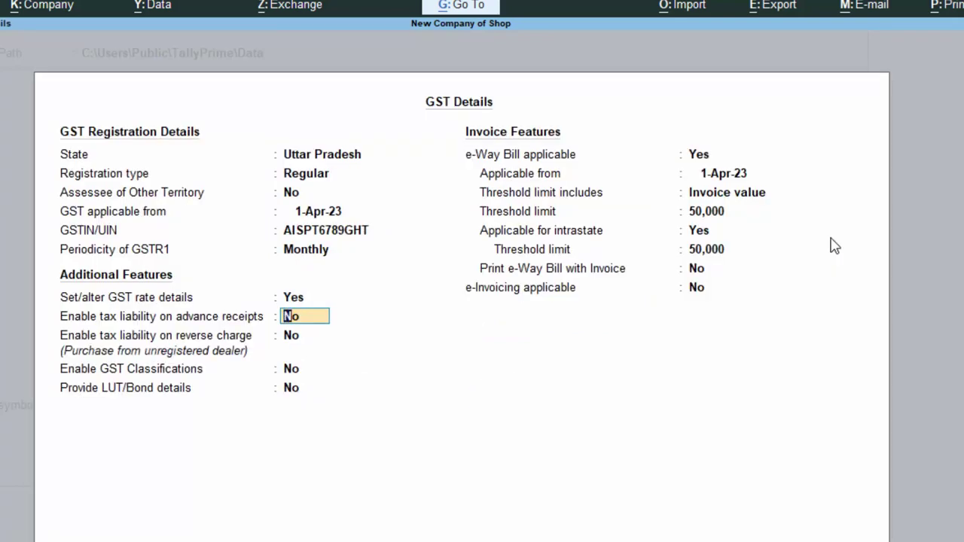
Keep the remaining additional GST features off, set e-Way Bill and e-Invoicing to No, and accept the GST details
key(Return)
key(Return)
key(Return)
key(Return)
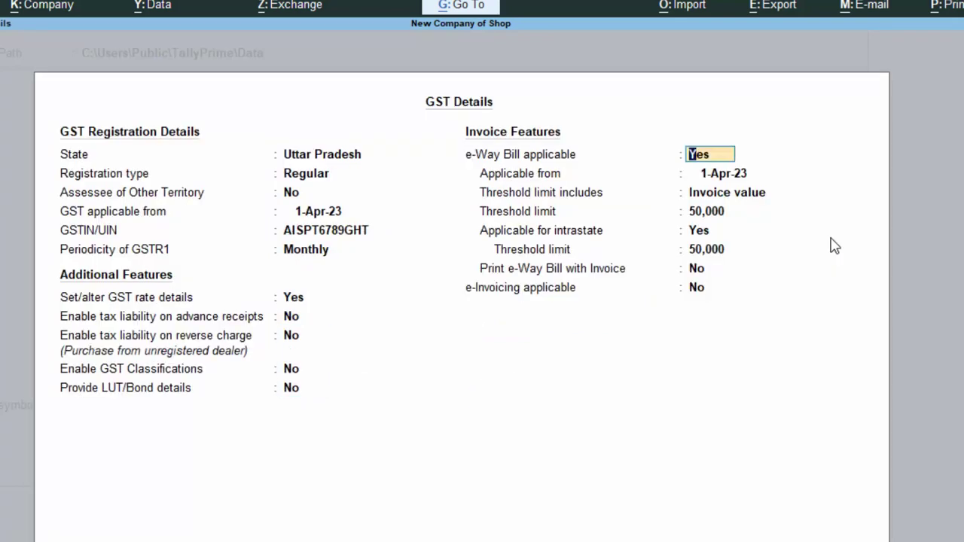
text(n)
key(Return)
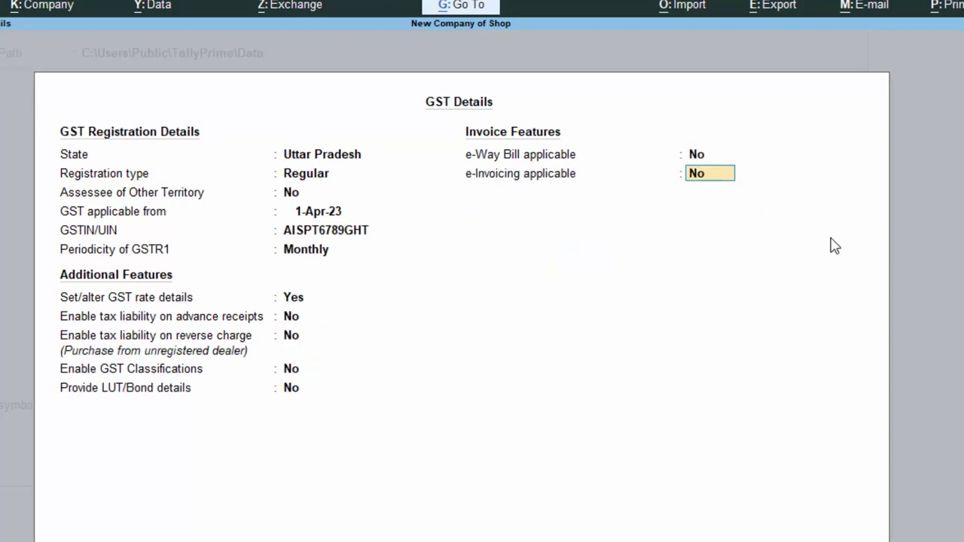
key(Return)
key(Return)
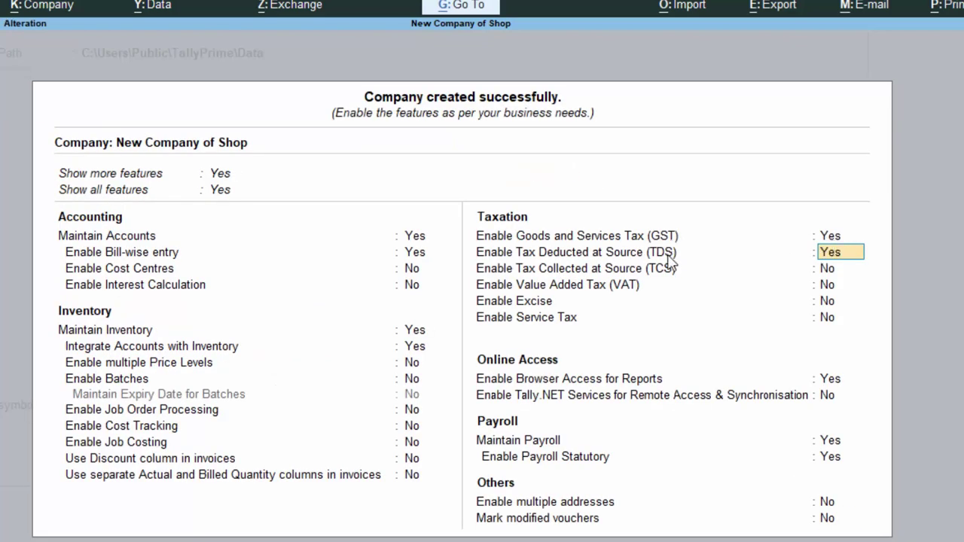
Enable TDS and enter the company's TAN registration number and tax deduction and collection account number
text(y)
key(Return)
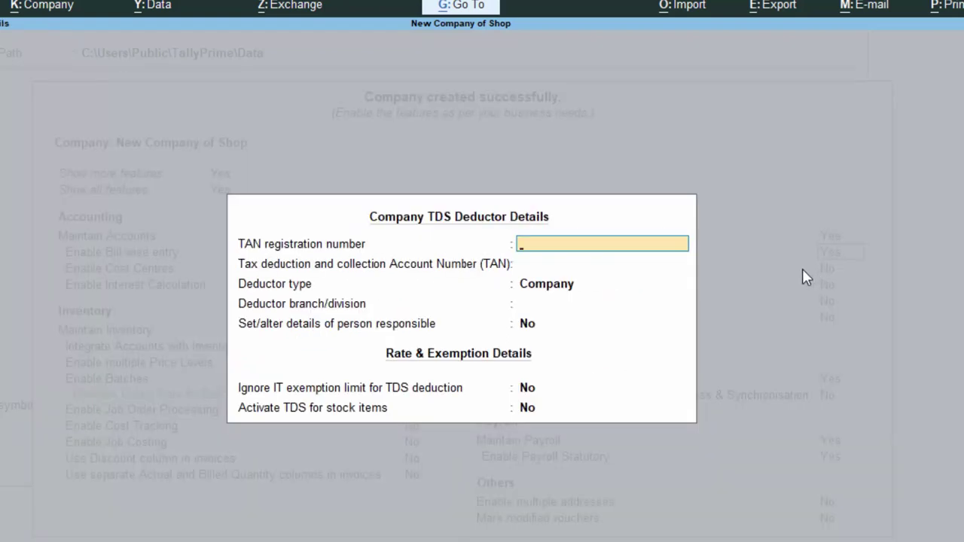
text(AISPT6789H)
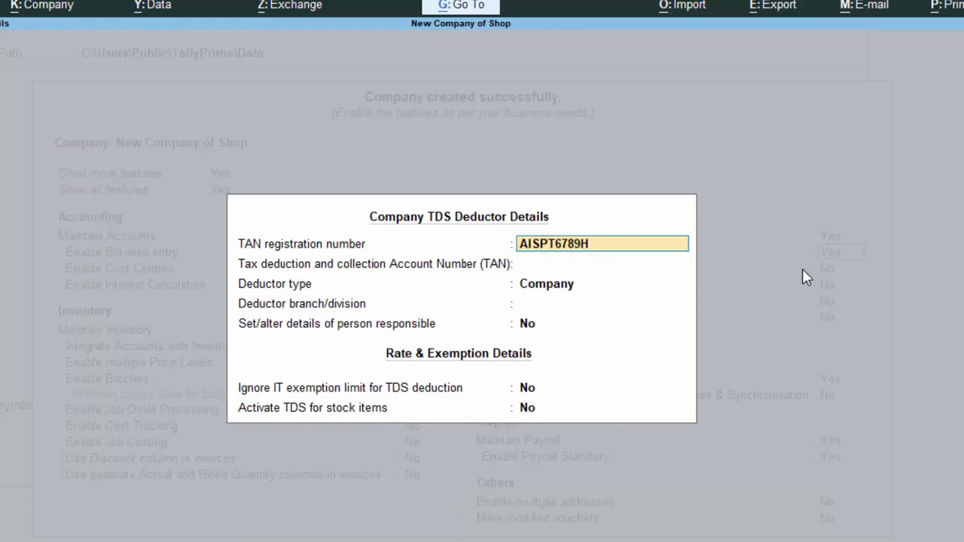
key(Return)
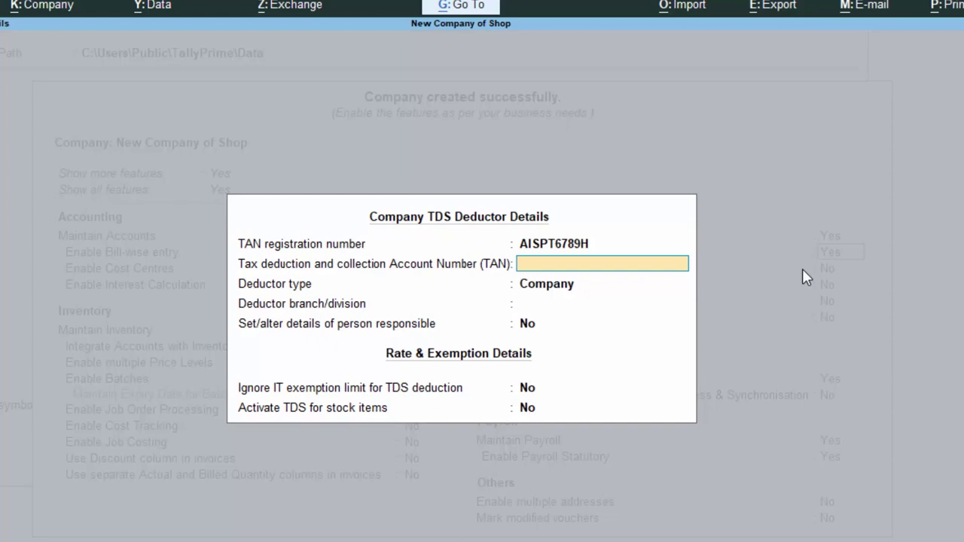
text(AISPPP6789)
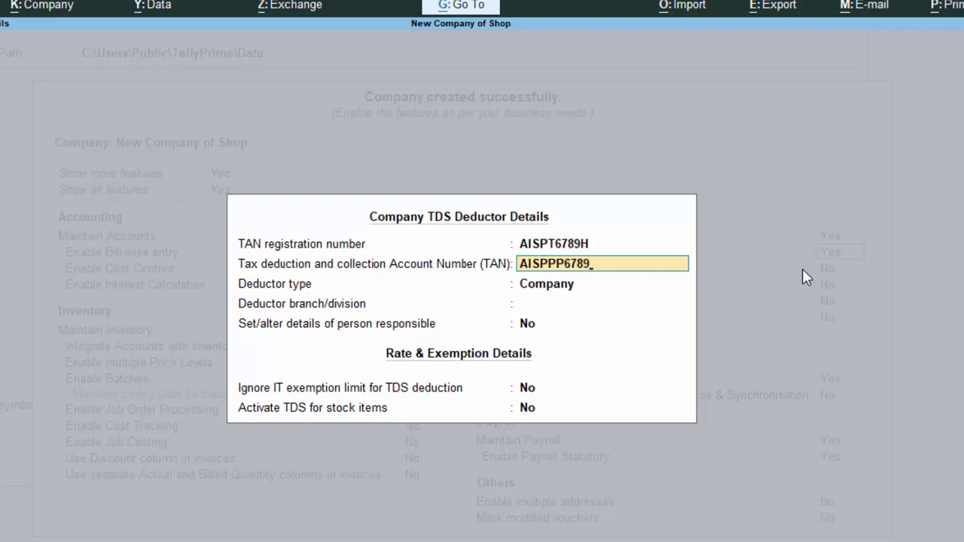
key(Return)
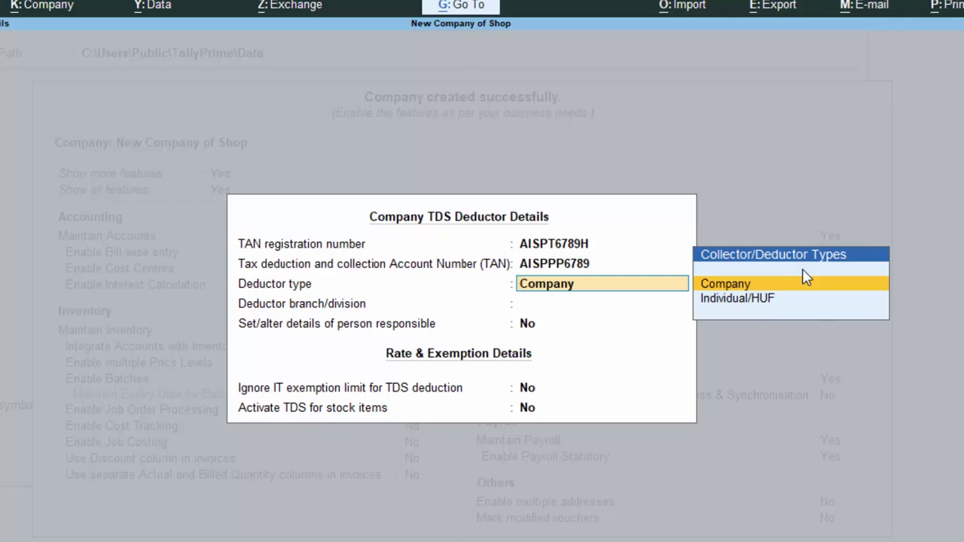
Set the TDS deductor type to Individual/HUF and the deductor branch/division to Deoria
key(Down)
key(Return)
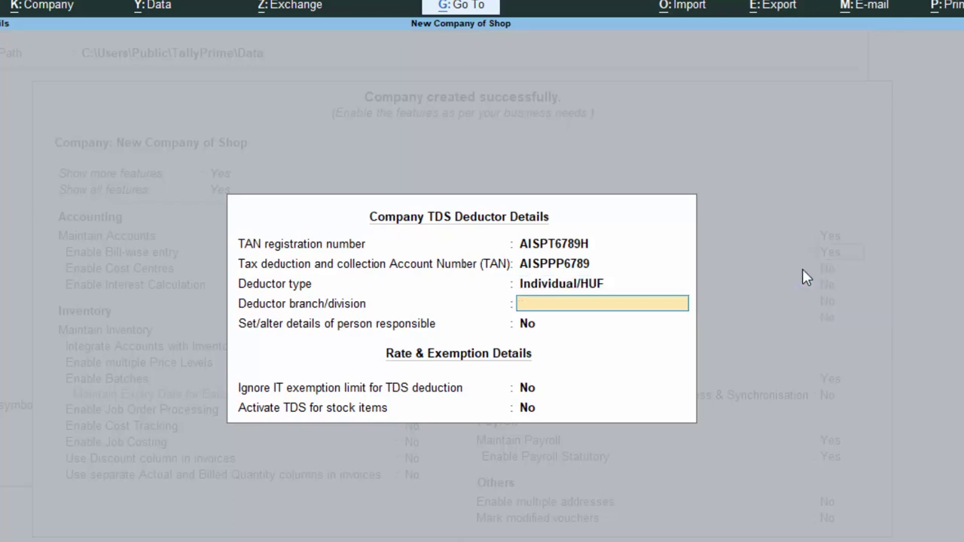
text(Deoria)
key(Return)
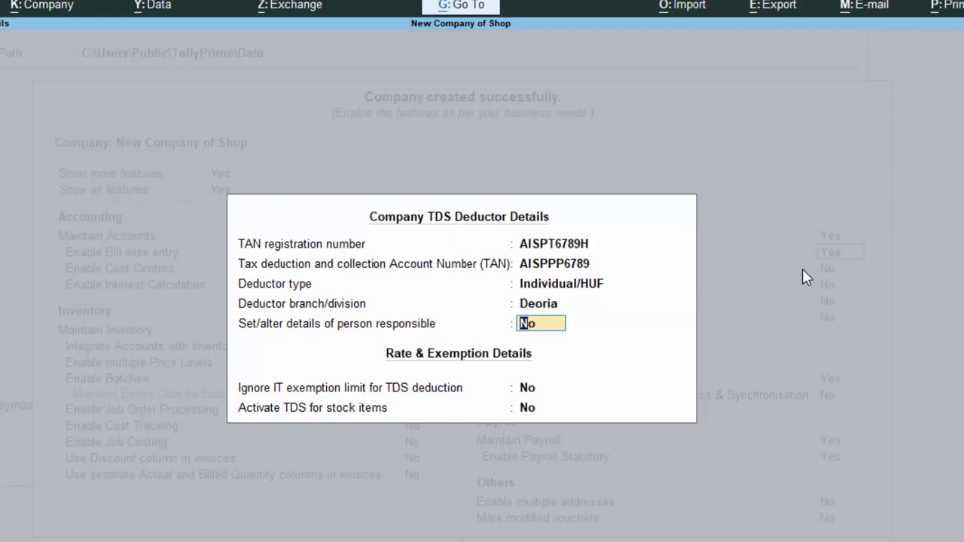
Turn on details of the person responsible, enter the person's name, and accept the remaining fields as they are
key(y)
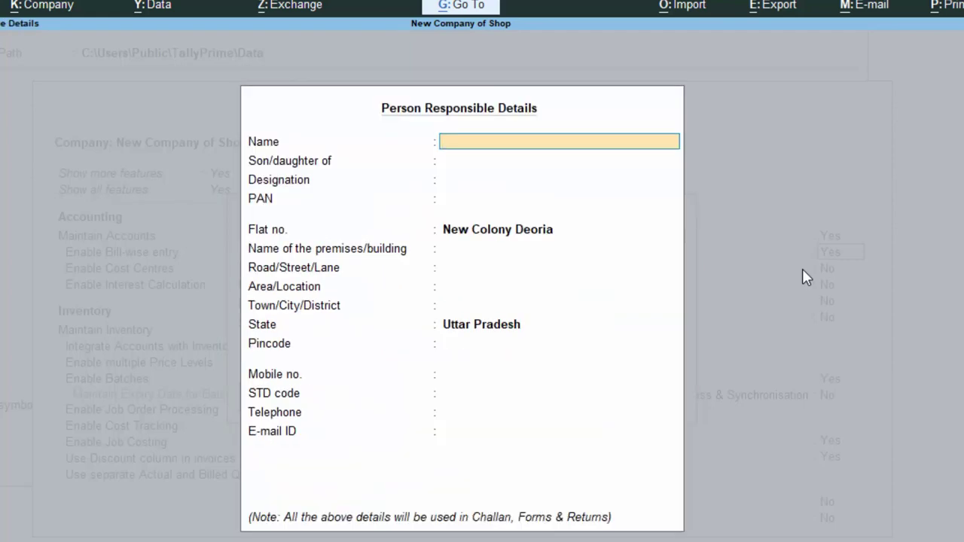
text(Mr Raj)
key(Return)
key(Return)
key(Return)
key(Return)
key(Return)
key(Return)
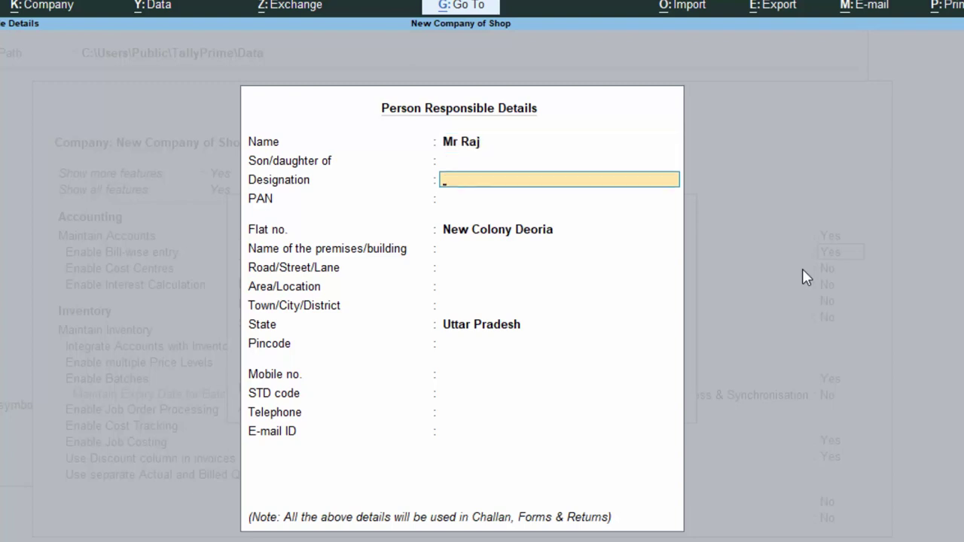
key(Return)
key(Return)
key(Return)
key(Return)
key(Return)
key(Return)
key(Return)
key(Return)
key(Return)
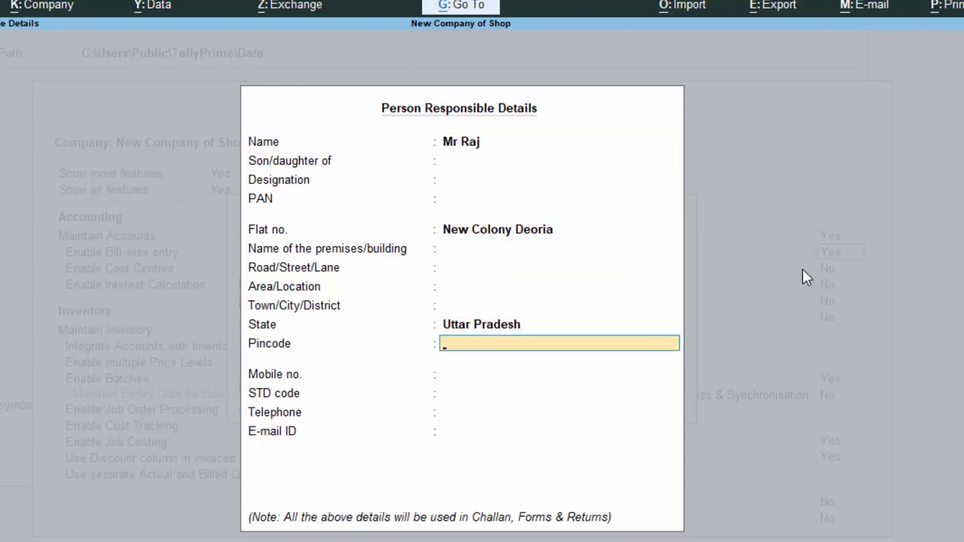
key(Return)
key(Return)
key(Return)
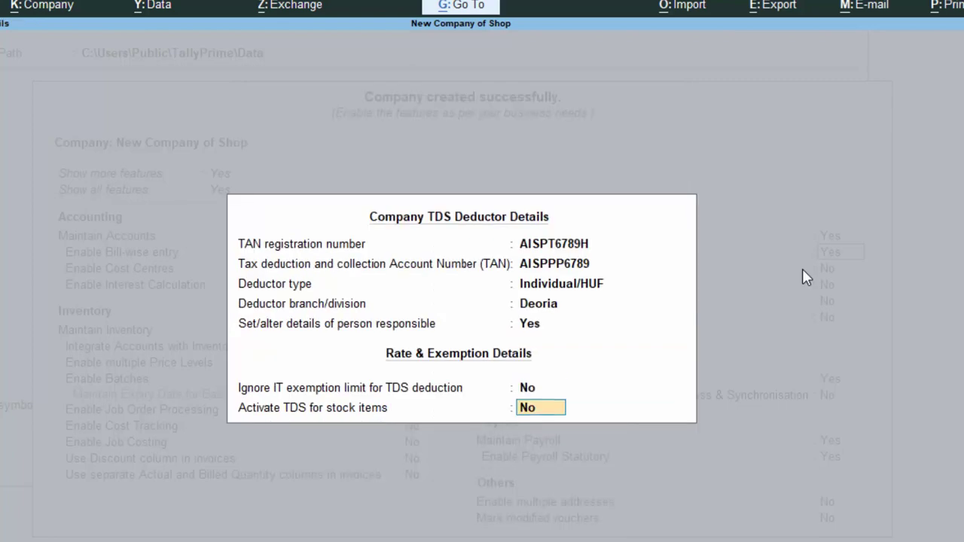
Leave TDS for stock items set to No, accept the deductor details, and keep the remaining tax features off
key(Return)
key(Return)
key(Return)
key(Return)
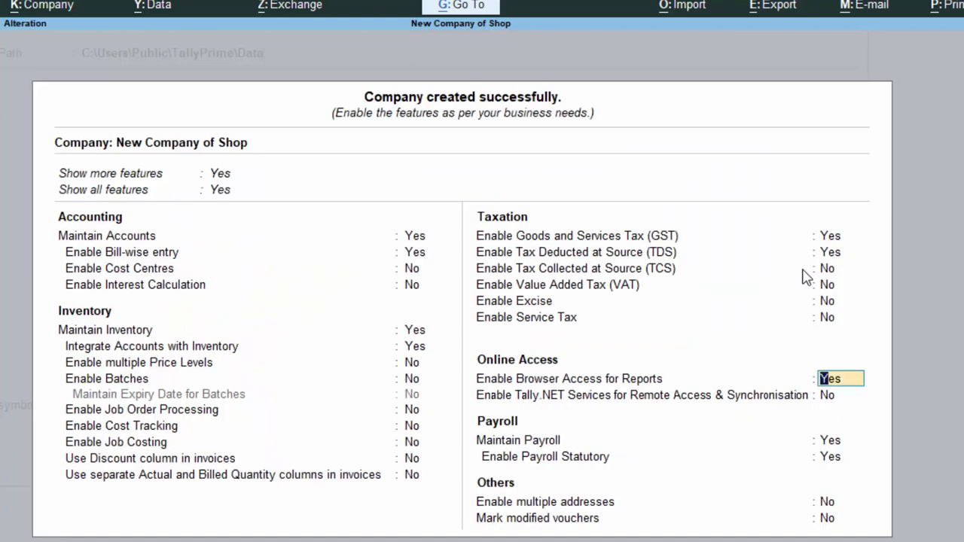
Set browser access for reports to No and save the company features with payroll kept enabled
key(Up)
text(n)
key(Return)
key(Return)
key(ctrl)
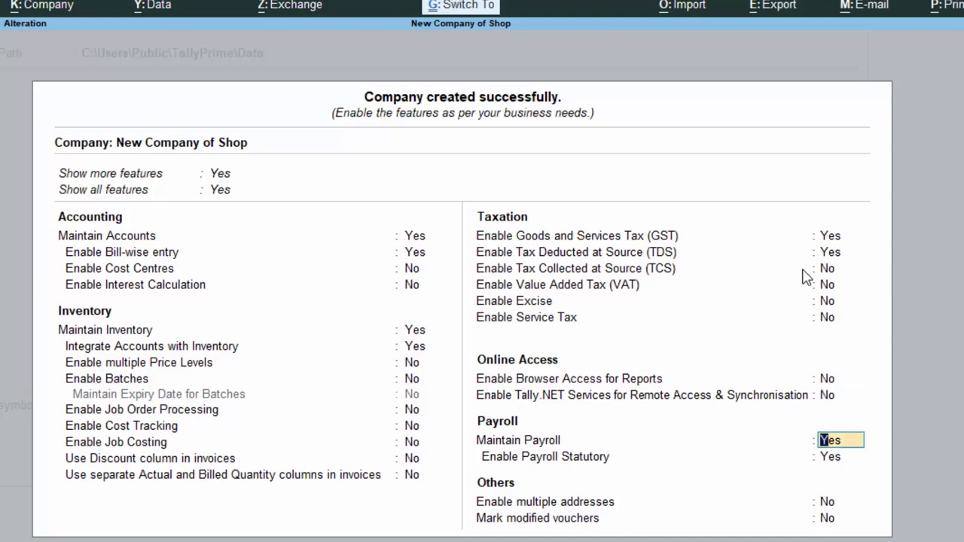
key(ctrl+a)
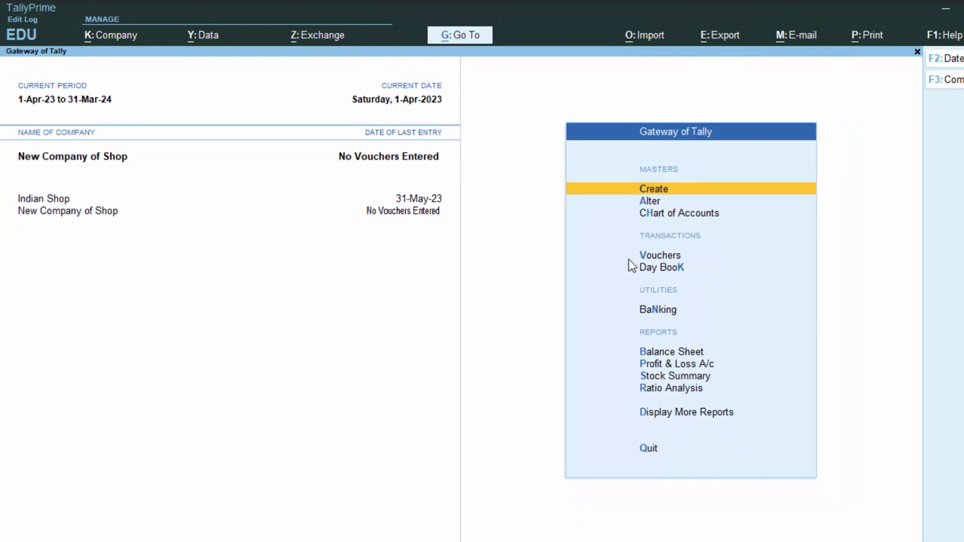
Start a new receipt voucher numbered 1 and go to its credit ledger entry
click(660, 260)
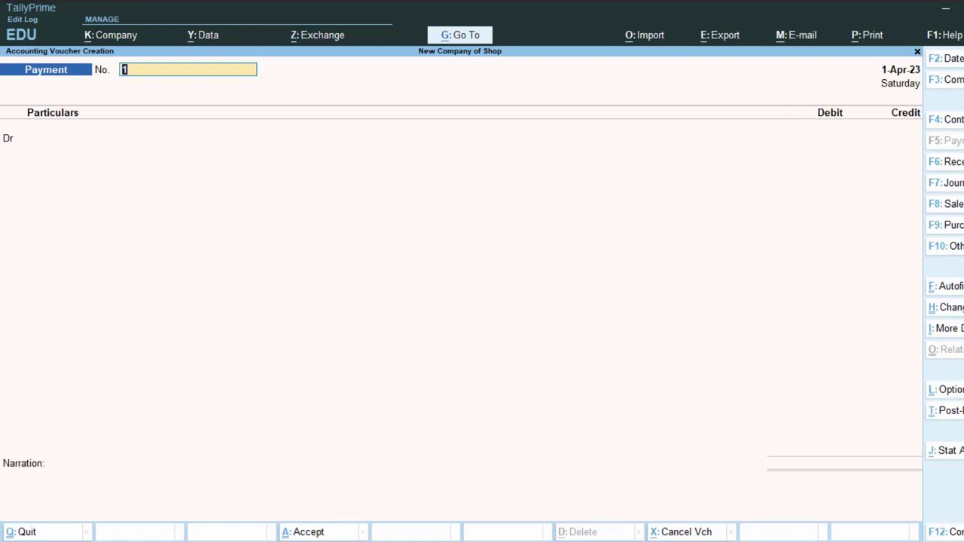
key(F6)
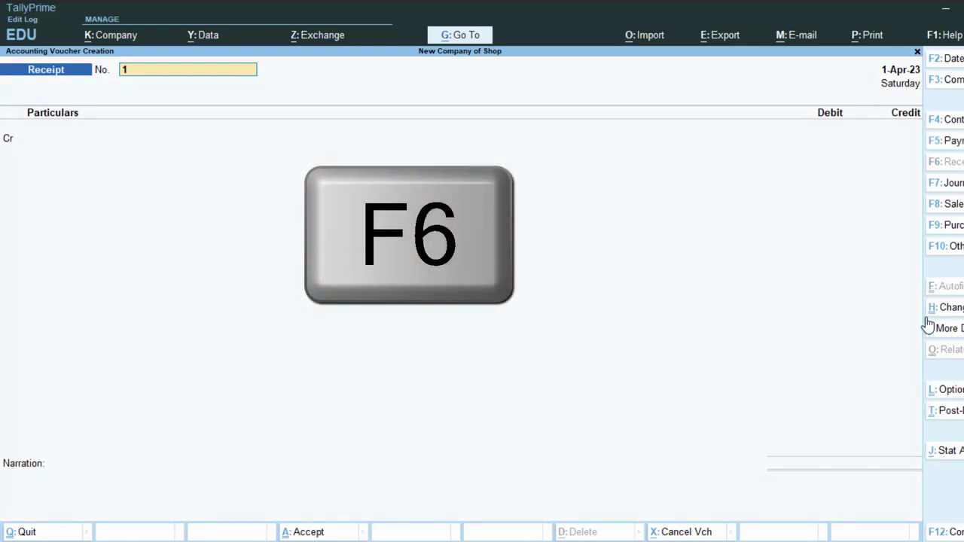
key(Return)
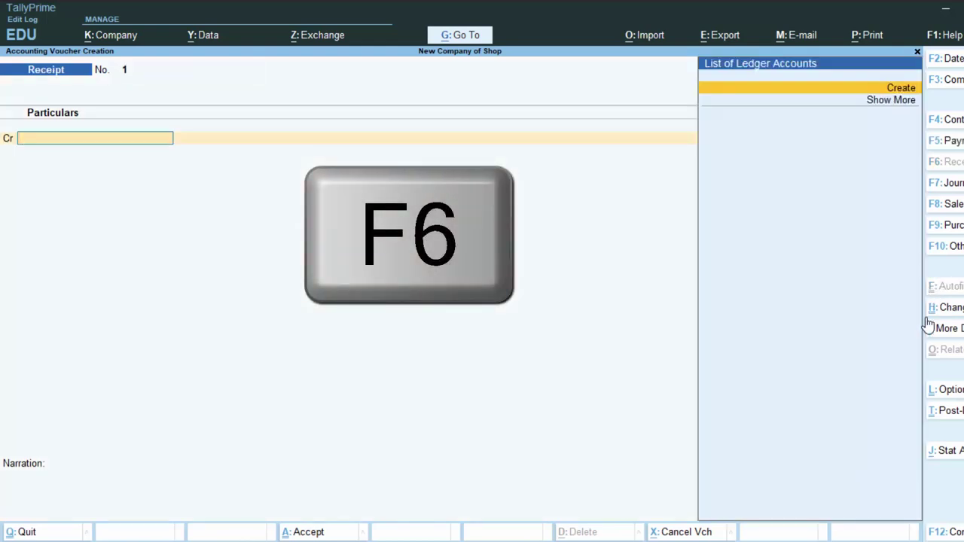
Begin a new ledger from the receipt voucher, named Capital A/c and grouped under Capital Account
key(Return)
text(C)
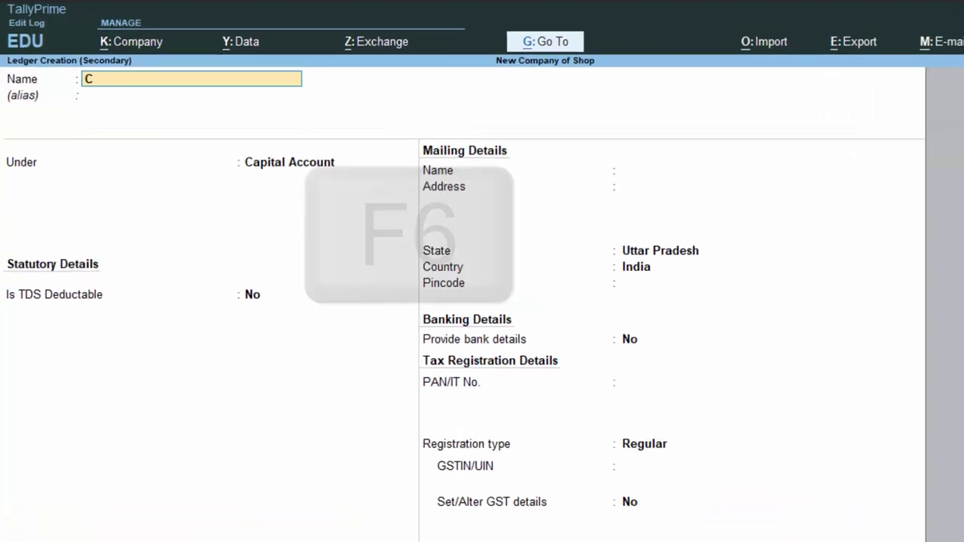
text(apital)
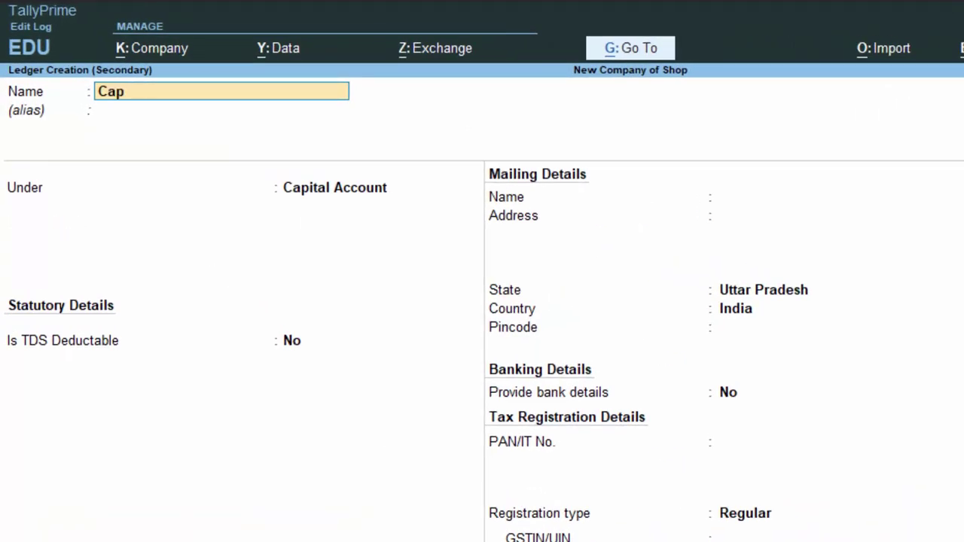
text( a/c)
key(Return)
key(Return)
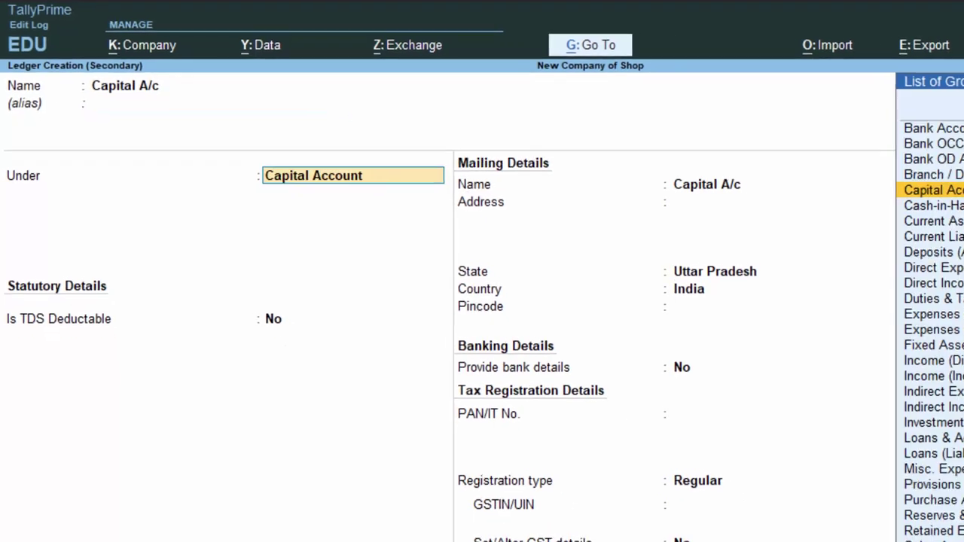
key(Return)
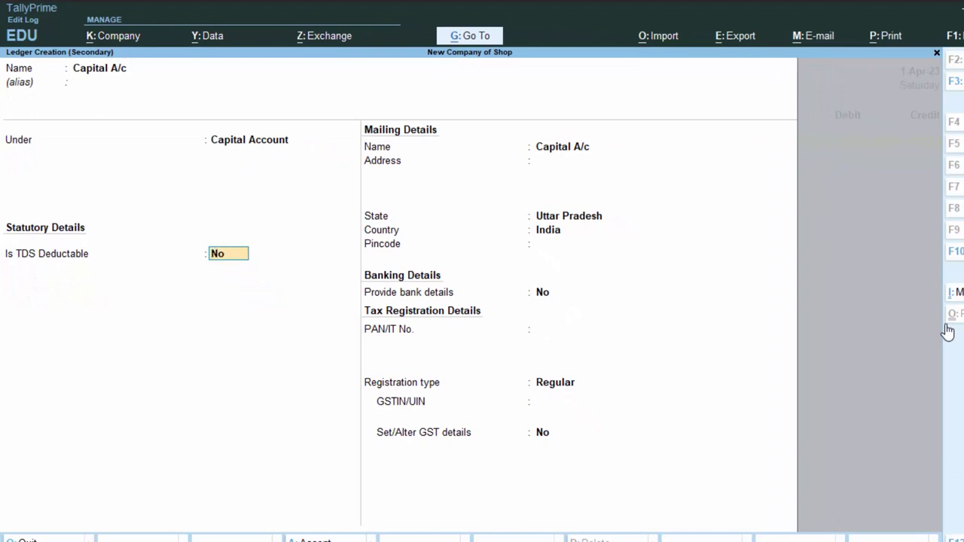
Keep the Capital A/c ledger's default TDS, mailing, banking and tax registration details and save it
key(Return)
key(Return)
key(Return)
key(Return)
key(Return)
key(Return)
key(Return)
key(Return)
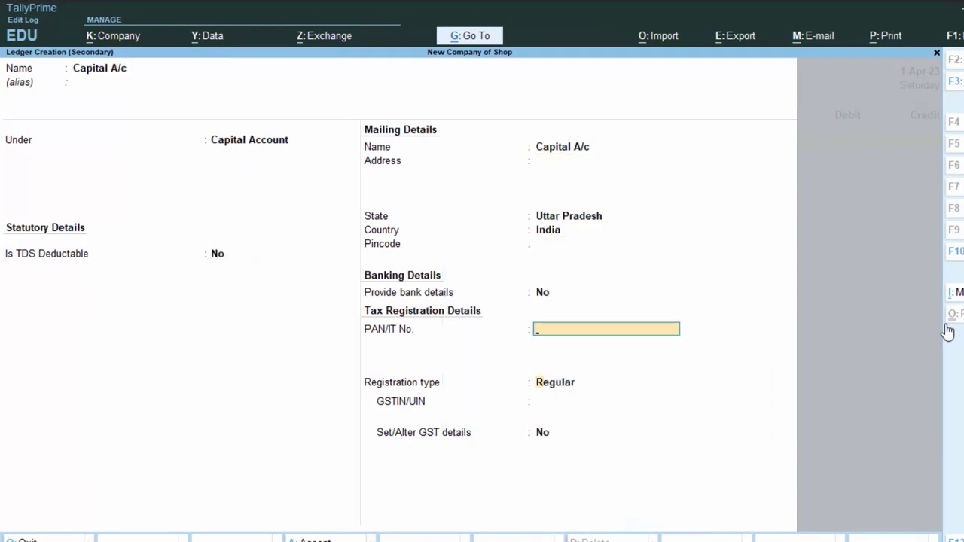
key(Return)
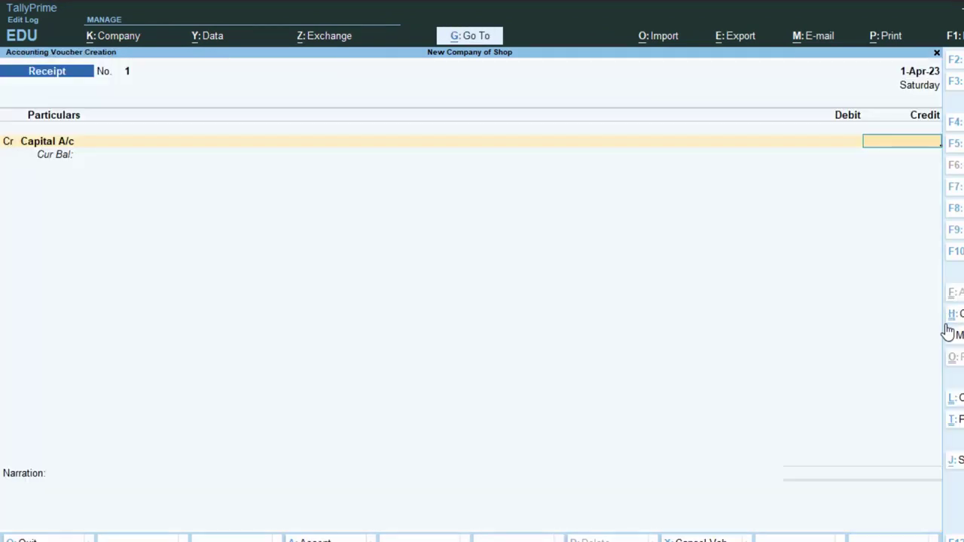
Credit 500000 to Capital A/c in the receipt voucher
text(5000)
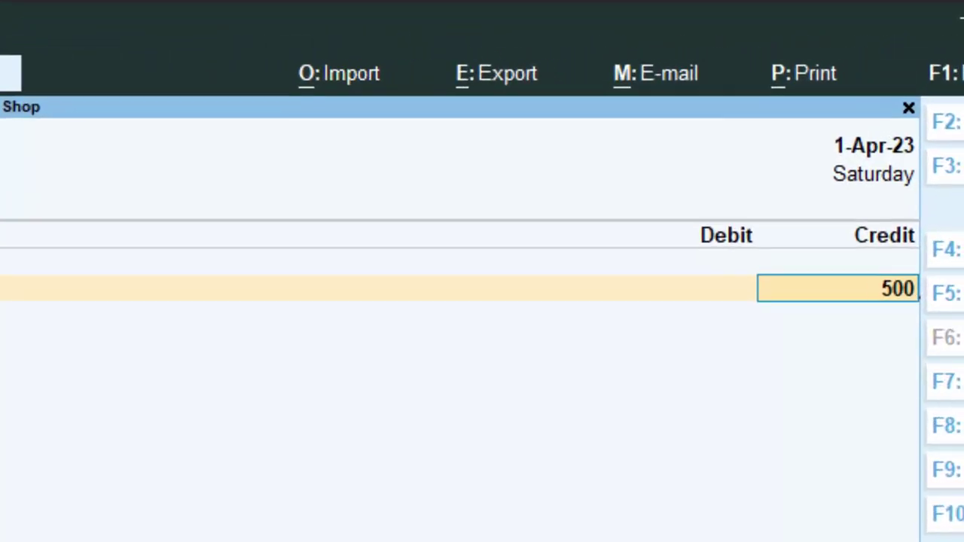
text(00)
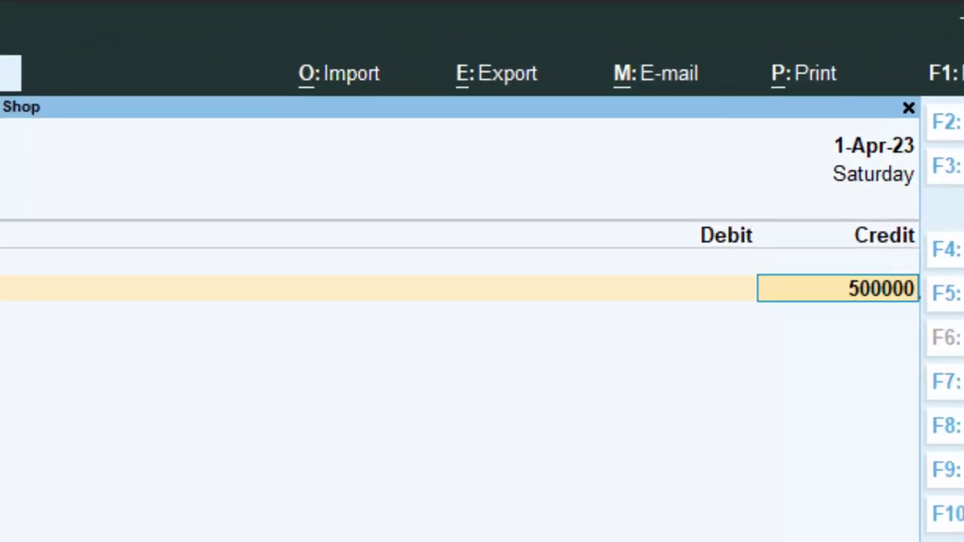
key(Return)
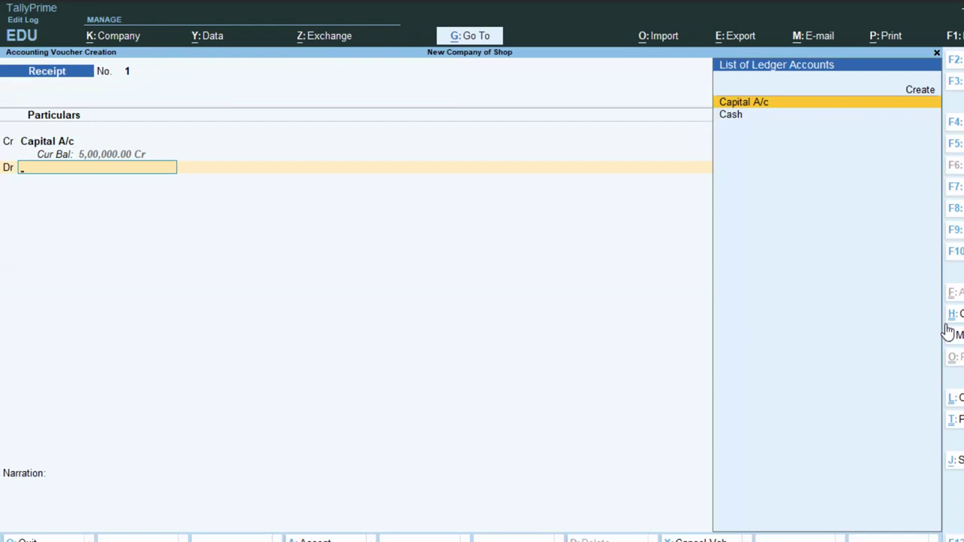
Debit Cash with 5,00,000.00, save the receipt without a narration, and leave voucher entry
key(Down)
key(Return)
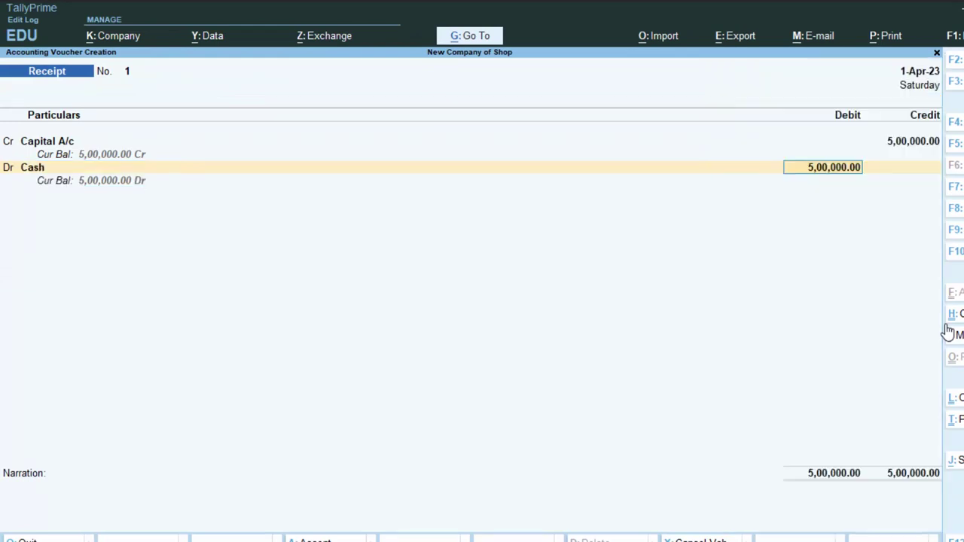
key(Return)
key(Return)
key(Return)
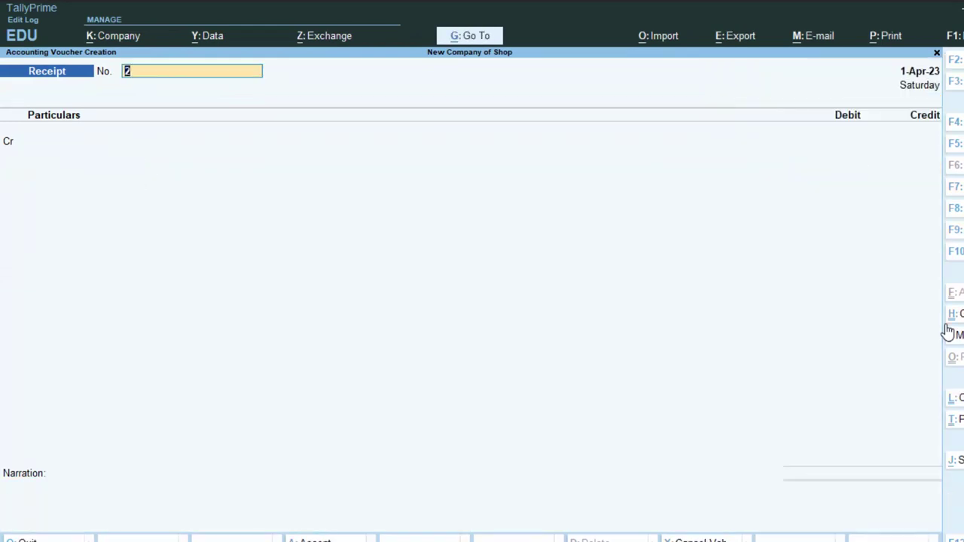
key(Escape)
key(y)
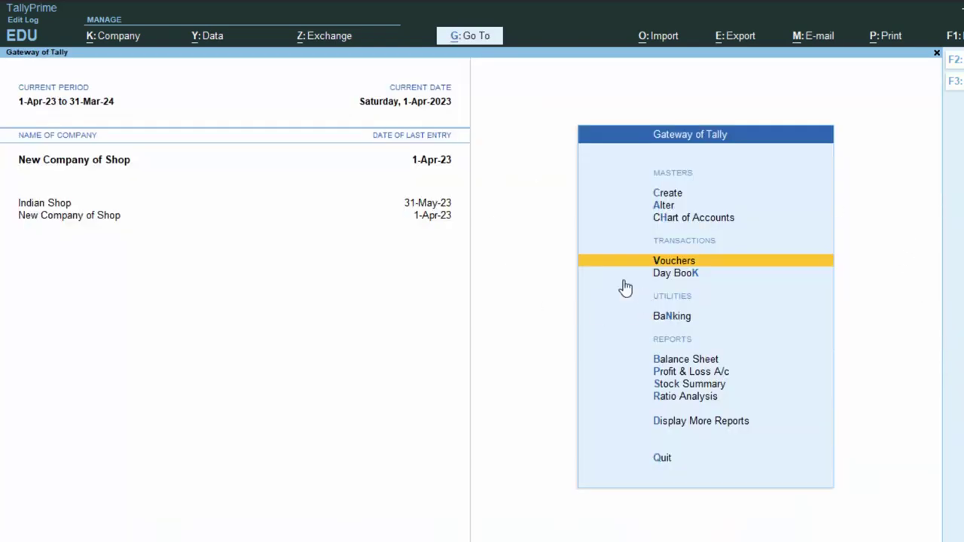
Review the masters available for creation, expanding the list to include additional and inactive masters
click(666, 196)
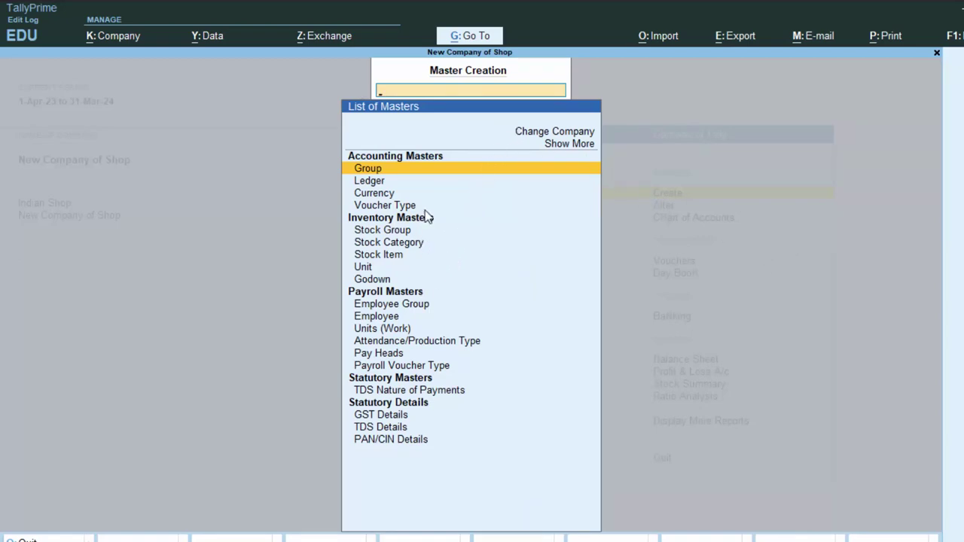
key(Escape)
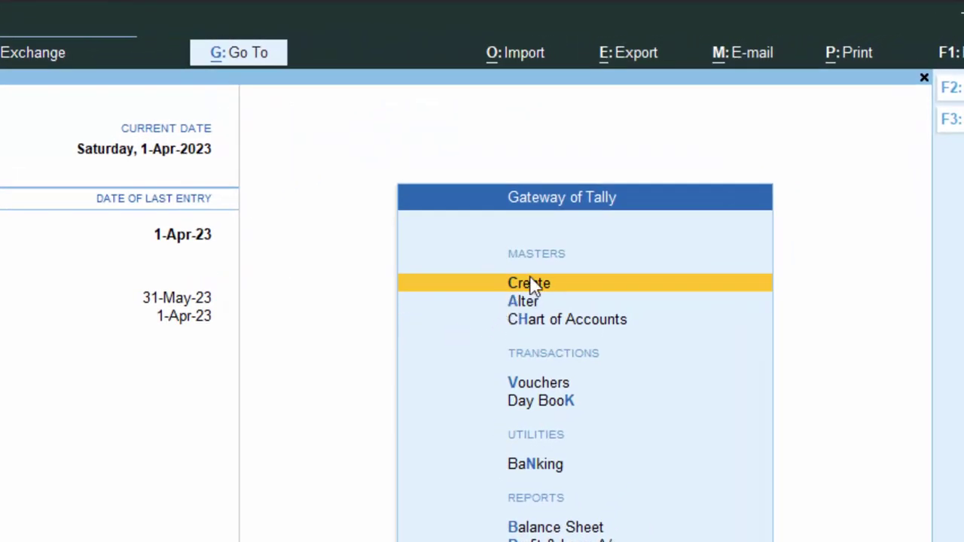
click(530, 284)
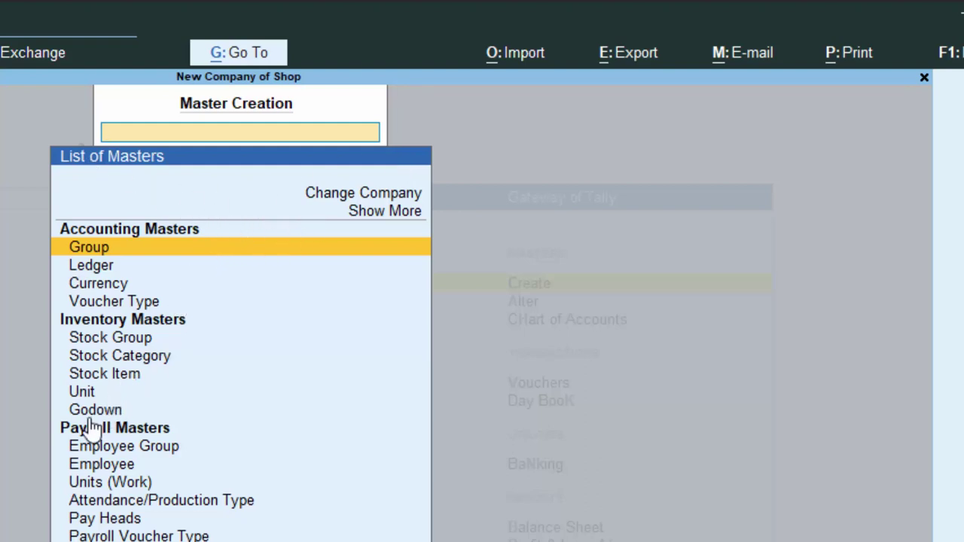
click(382, 214)
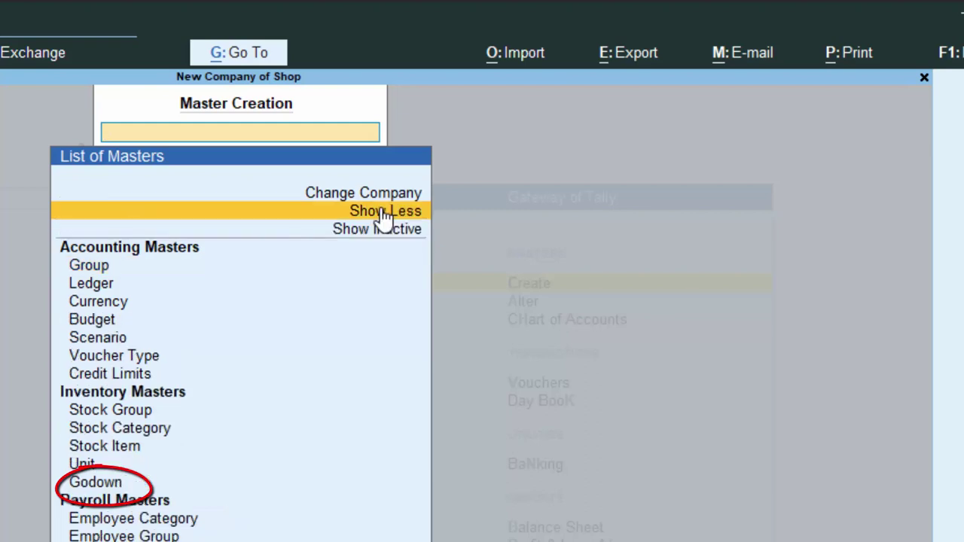
click(388, 231)
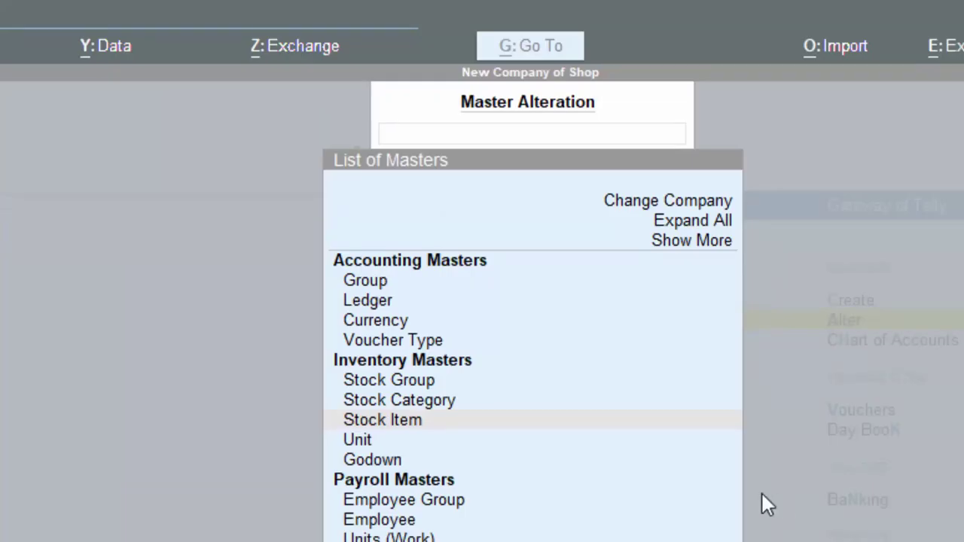
Create a stock item from the stock item alteration list, named Tata Tea and placed under Primary
click(420, 420)
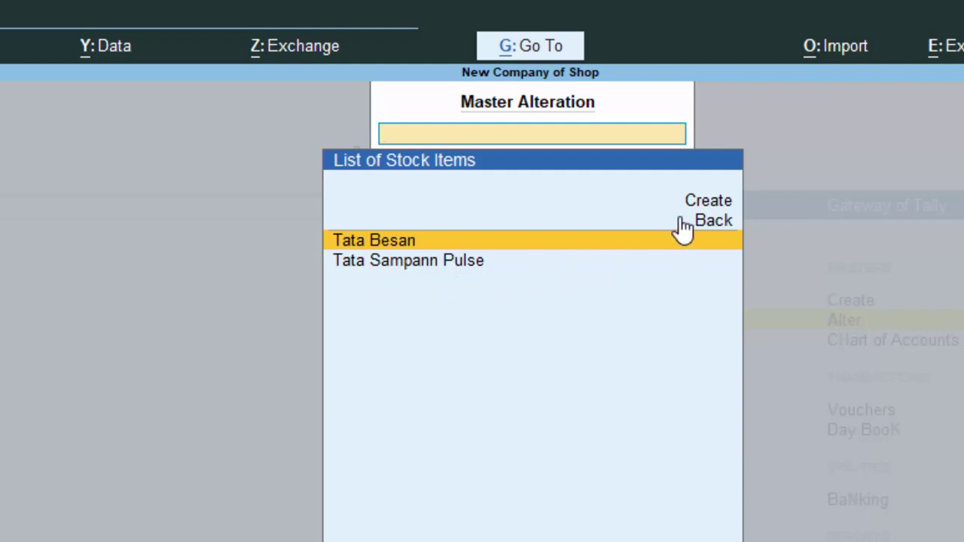
click(704, 204)
click(704, 203)
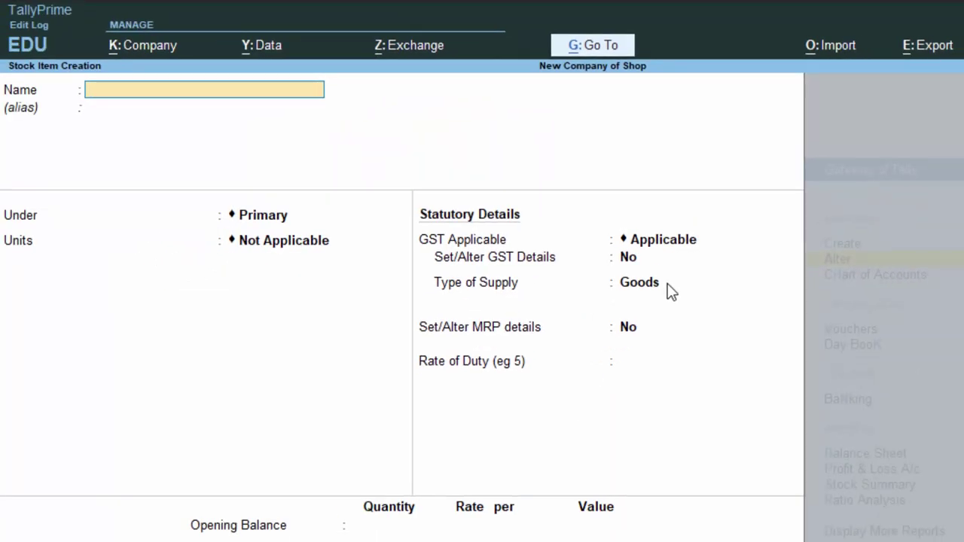
text(Tata Tea)
key(Return)
key(Return)
key(Return)
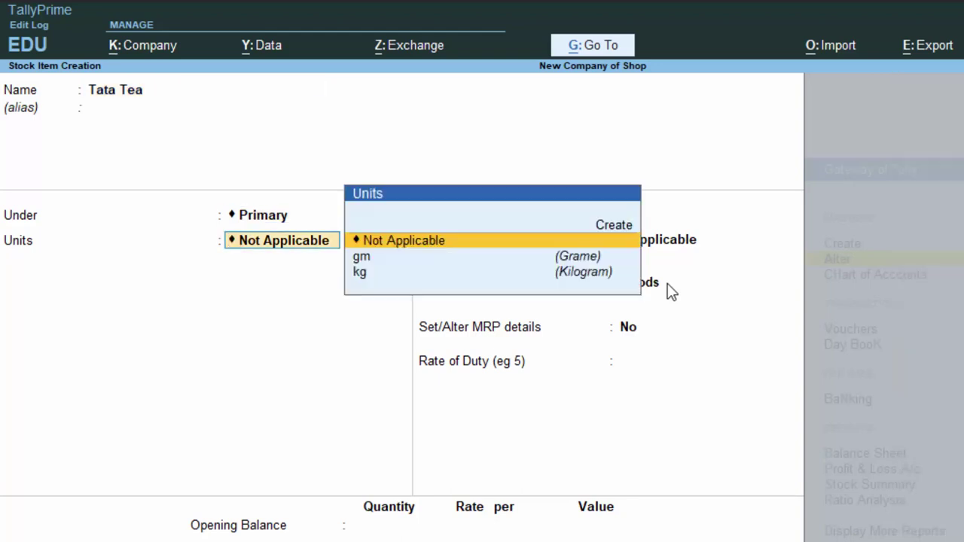
key(Down)
key(Down)
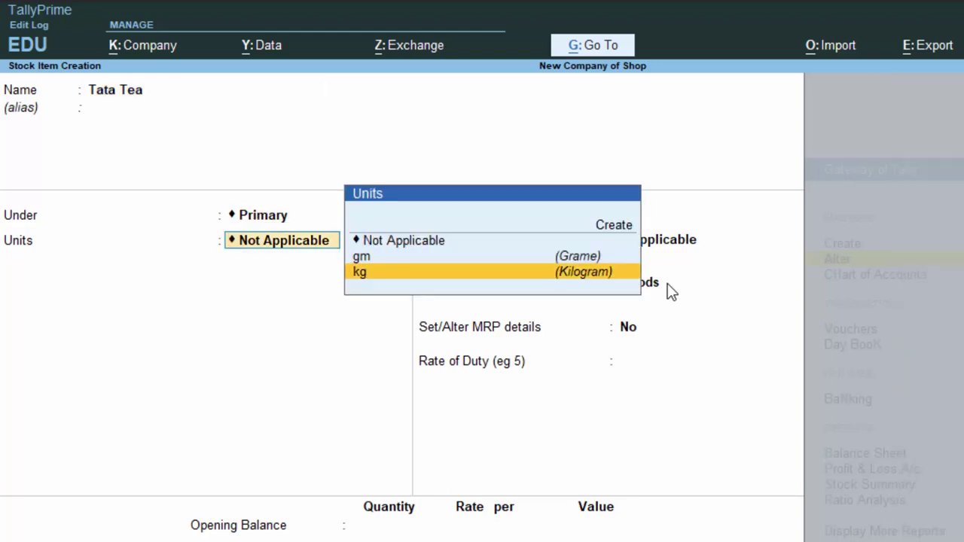
key(Up)
key(Up)
key(Up)
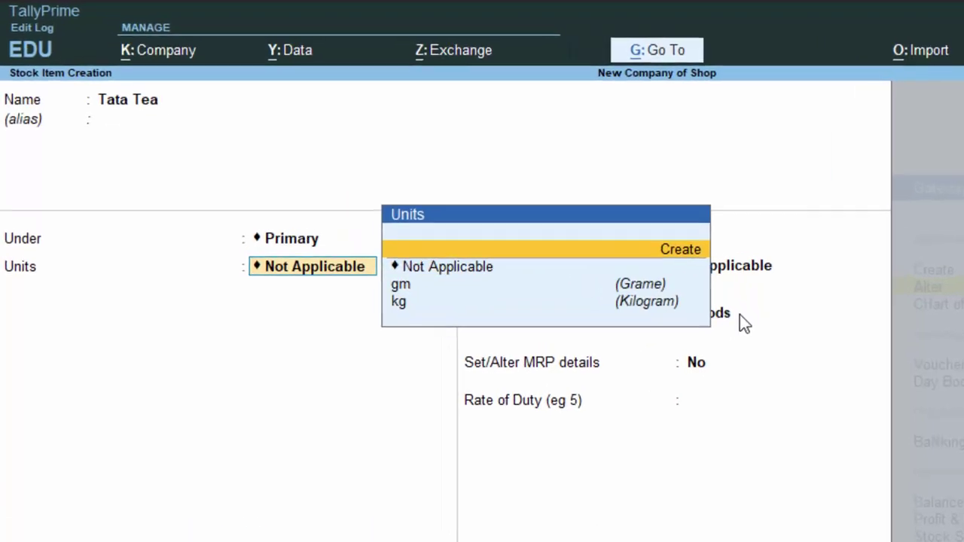
key(Return)
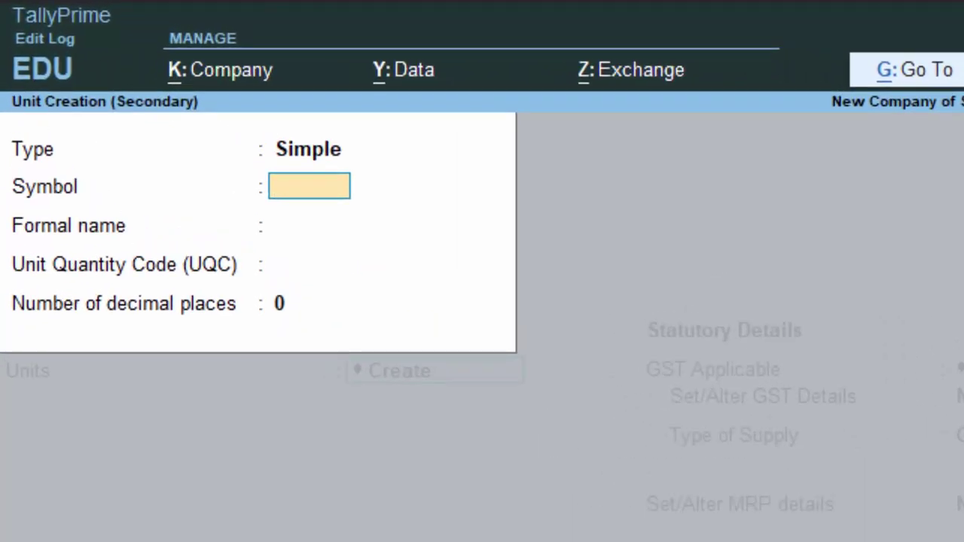
text(kgs)
key(Return)
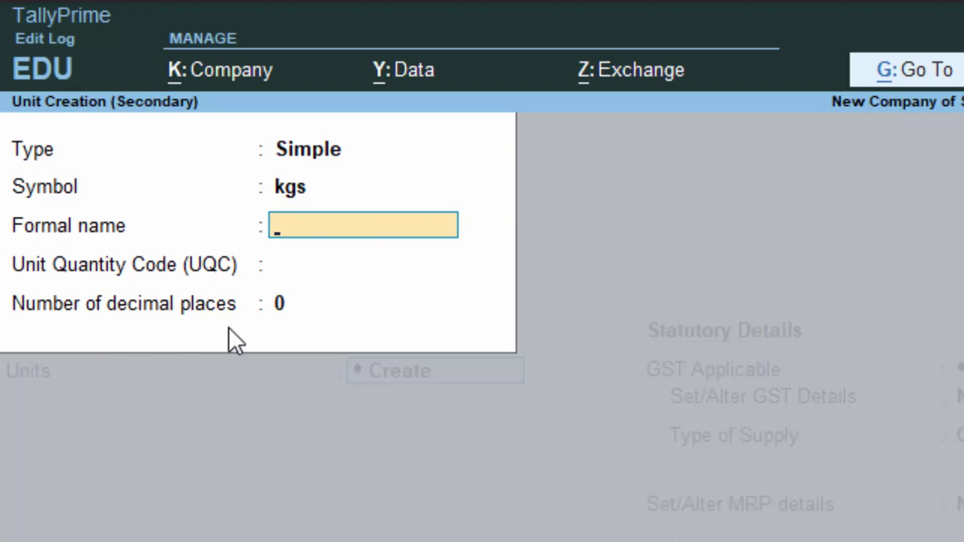
key(Escape)
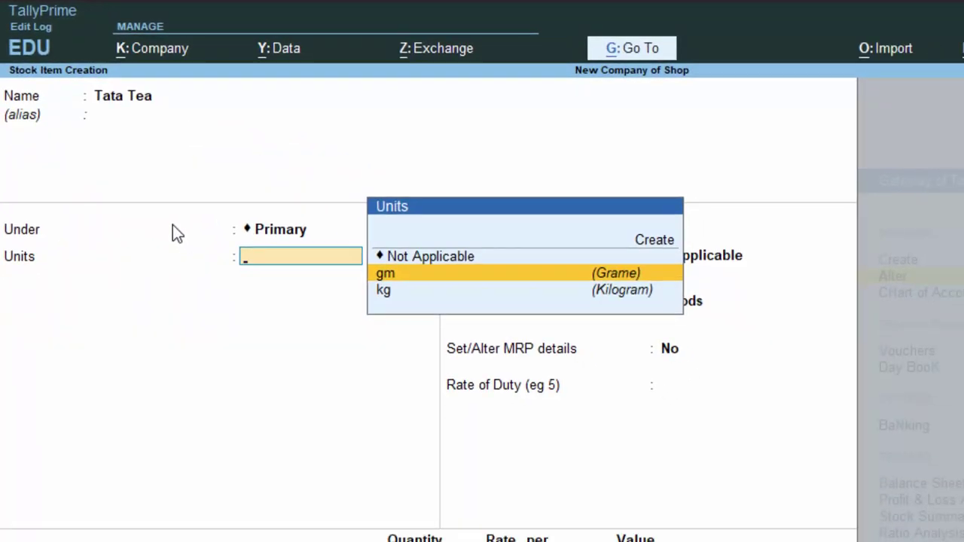
Discard the unfinished stock item and start it again as Tata Tea under Primary, with kg as its unit
key(Escape)
key(y)
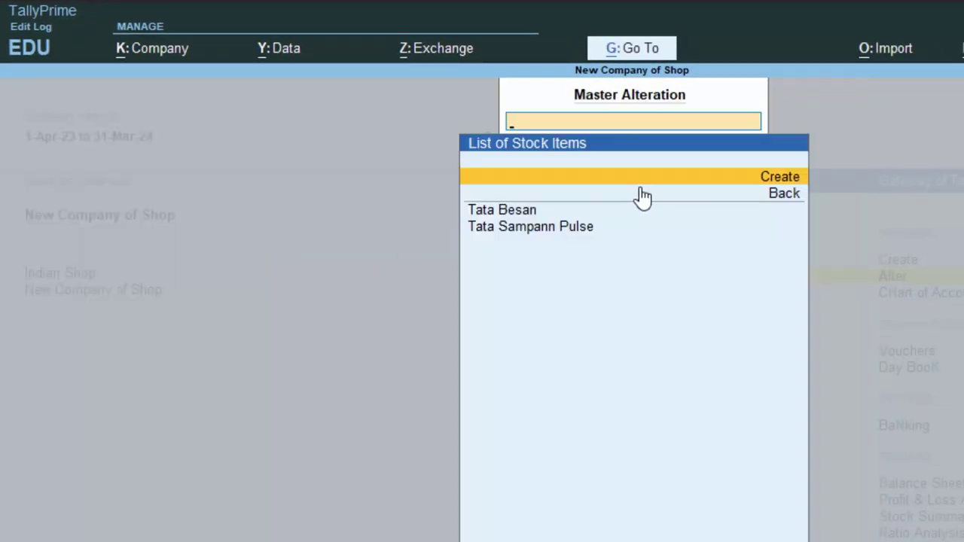
click(711, 177)
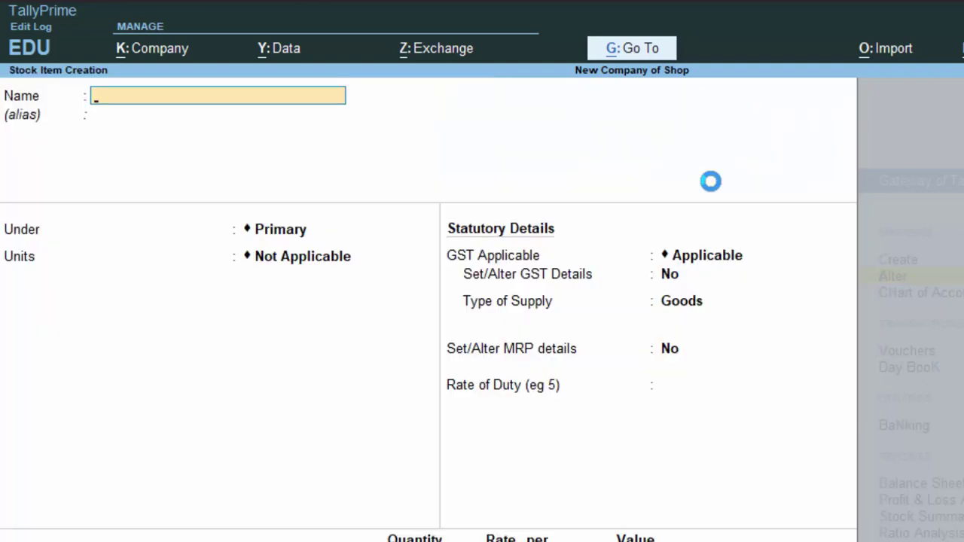
text(Tata Tea)
key(Return)
key(Return)
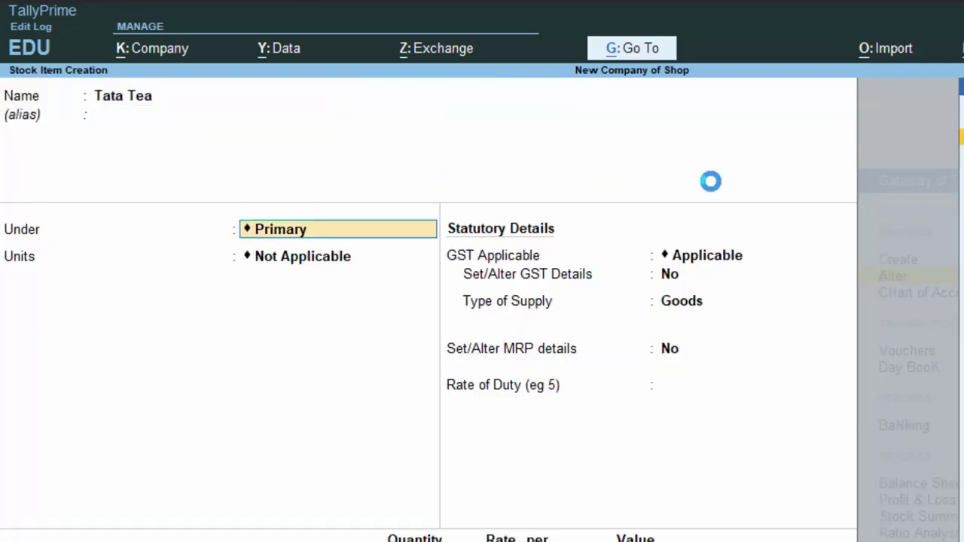
key(Return)
key(Down)
key(Down)
key(Return)
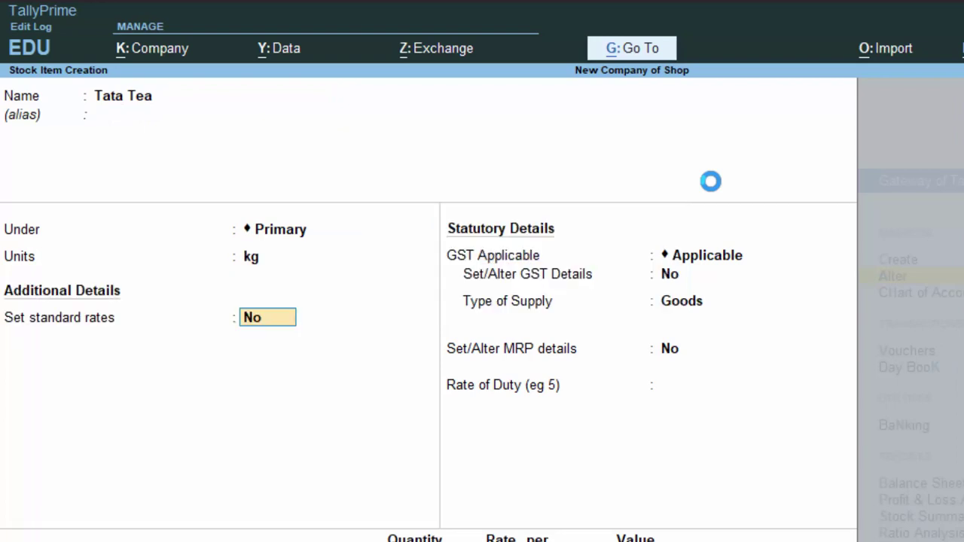
Enable standard rates for Tata Tea and set its standard cost to 450 per kg from 1-Apr-23
text(y)
key(Return)
key(Return)
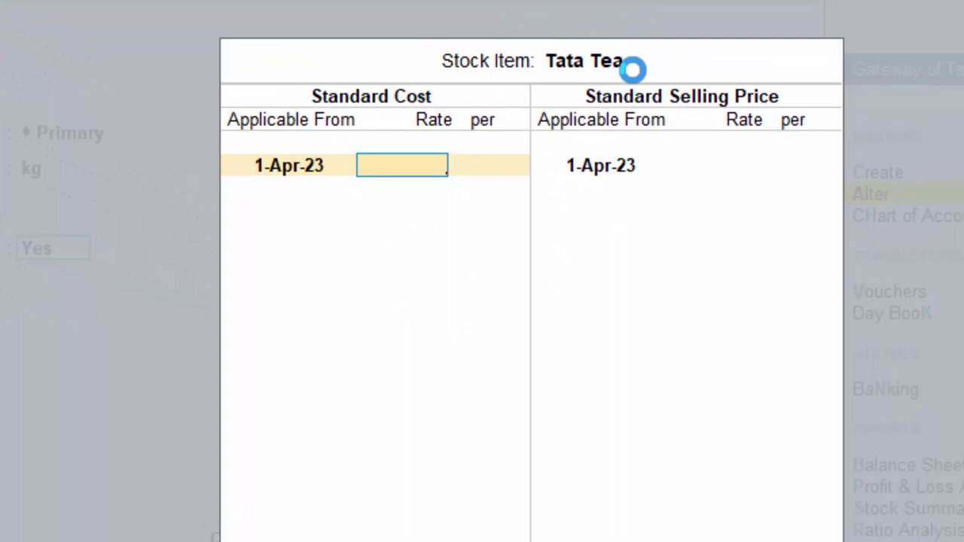
text(450)
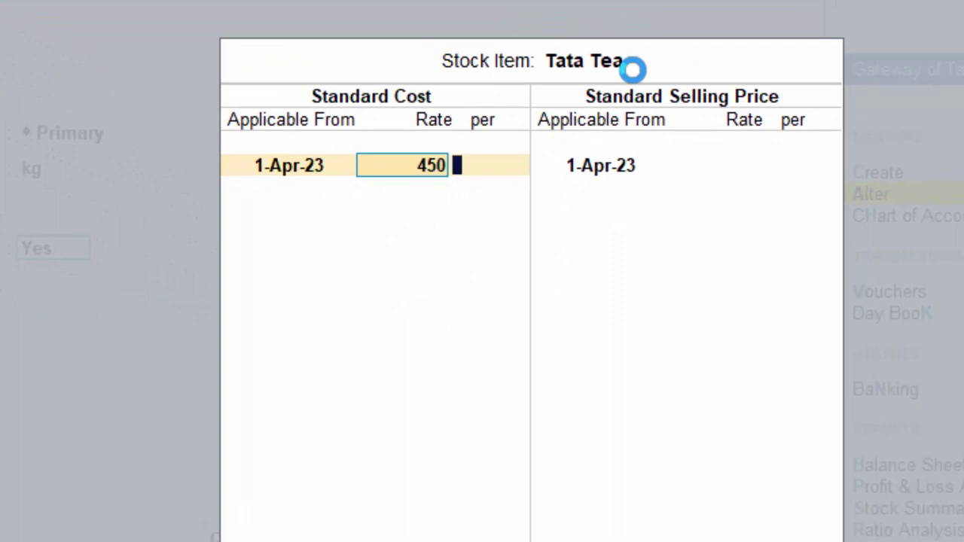
key(Return)
key(Return)
key(Return)
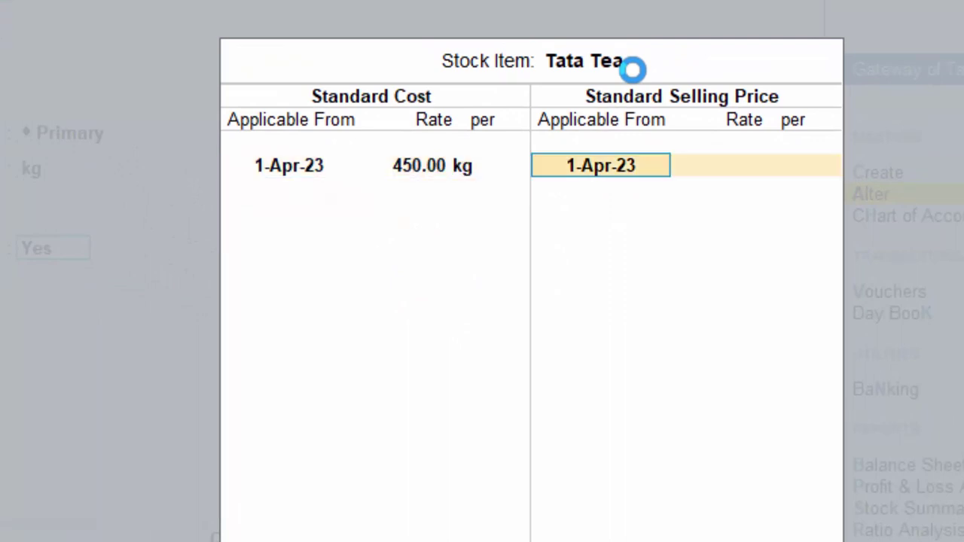
Set Tata Tea's standard selling price to 500 per kg from 1-Apr-23 and keep GST applicable
key(Return)
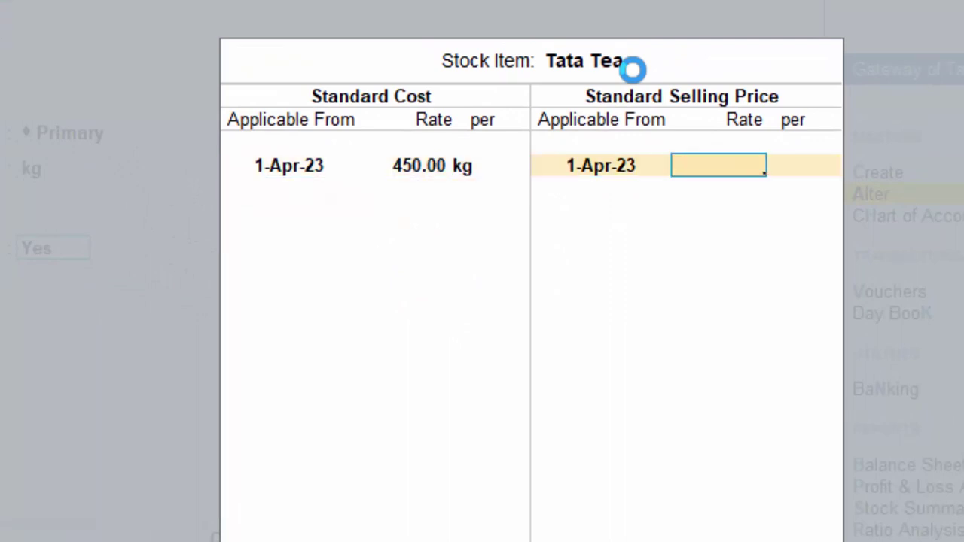
text(500)
key(Return)
key(Return)
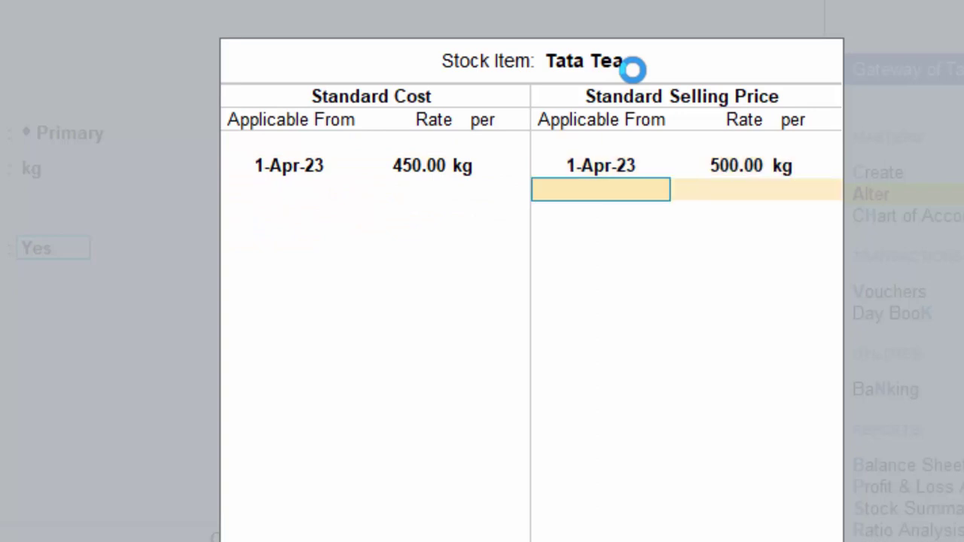
key(Return)
key(Return)
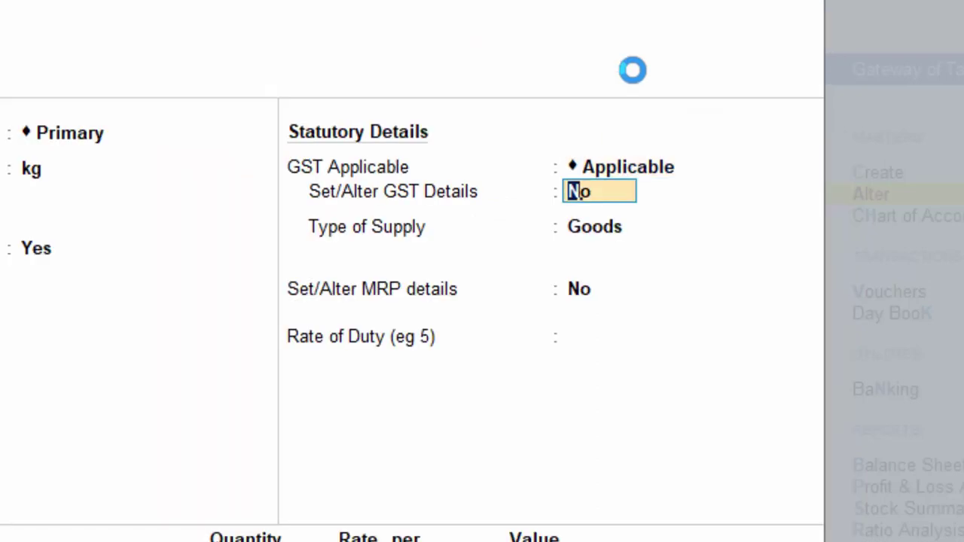
Enable GST details for Tata Tea, leaving the HSN/SAC details blank, with calculation type On Value and taxability Taxable
key(y)
key(Return)
key(Return)
key(Return)
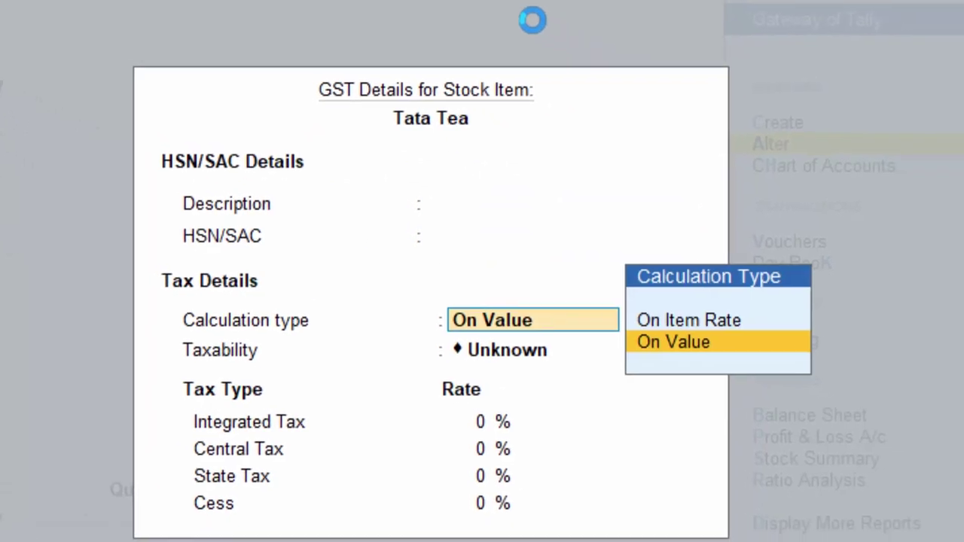
key(Return)
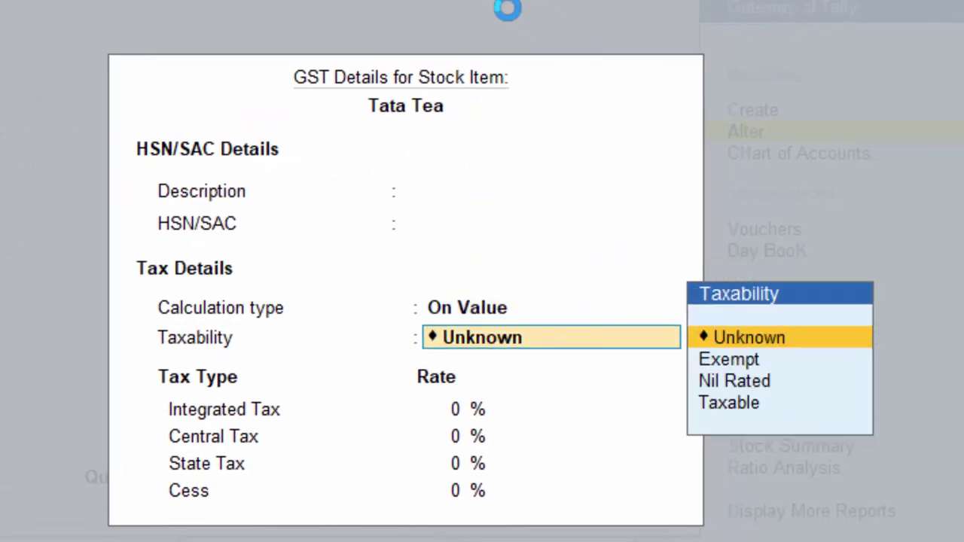
key(Down)
key(Down)
key(Down)
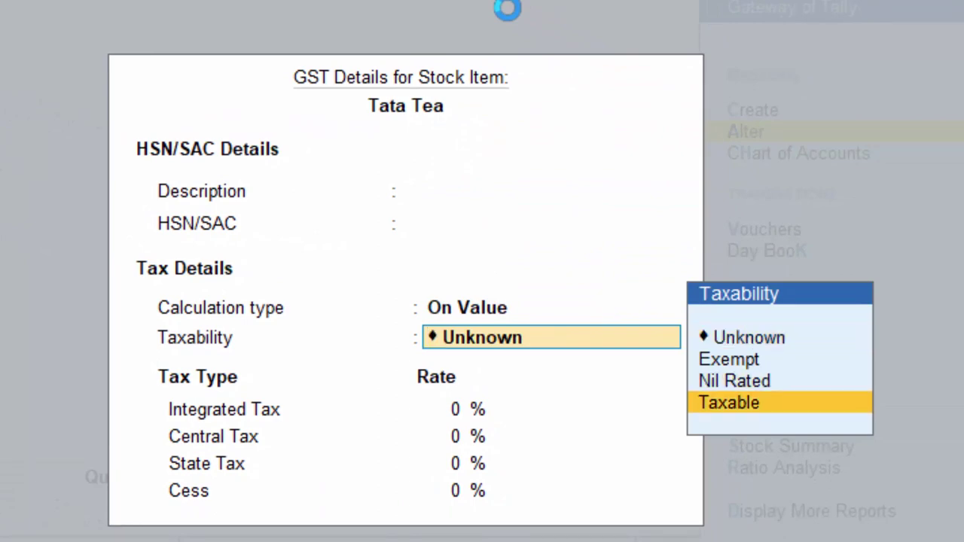
key(Return)
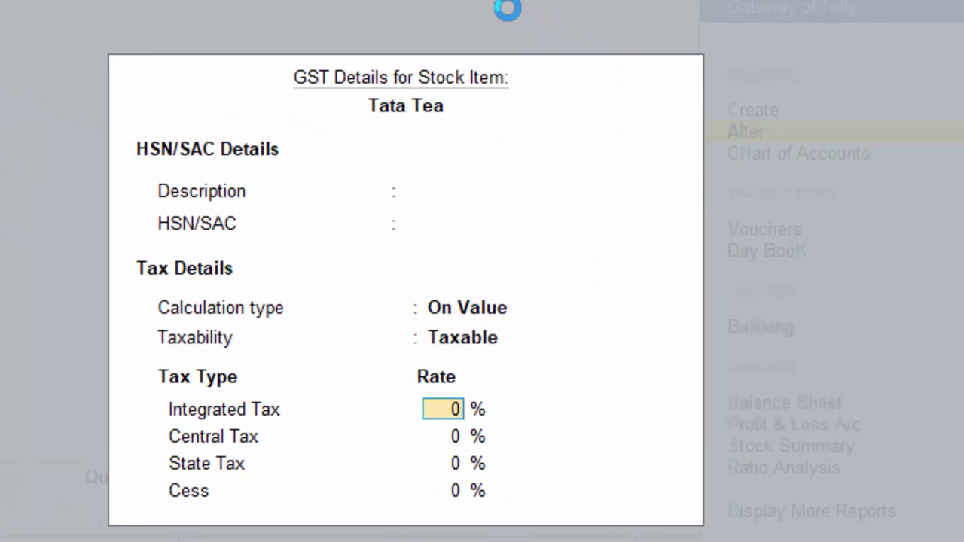
Set Tata Tea's integrated tax rate to 10% and accept the GST details, keeping Goods as the type of supply
text(10)
key(Return)
key(Return)
key(Return)
key(Return)
key(Return)
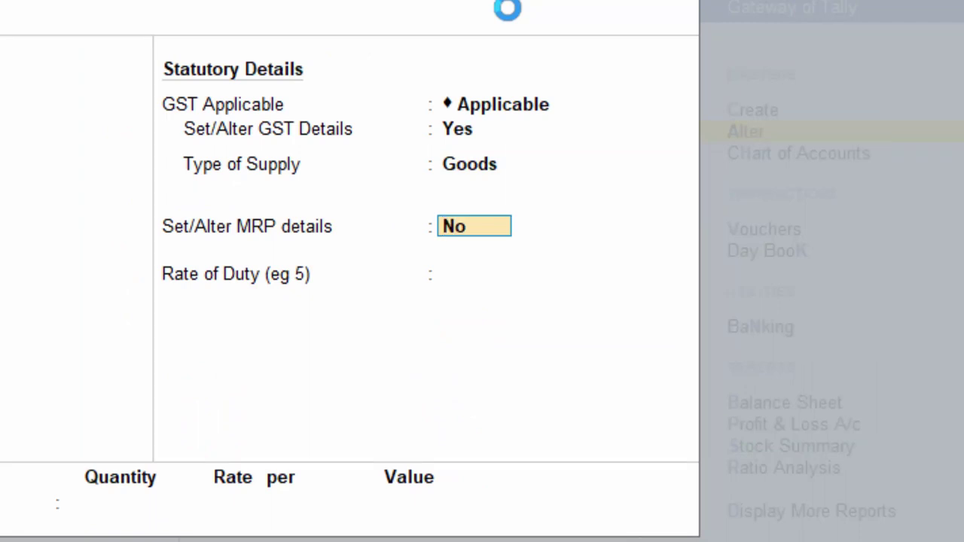
Enable MRP details for Tata Tea, allowing modification in vouchers and use in slab-rate GST calculation, with an MRP rate of 430
key(y)
key(Return)
key(y)
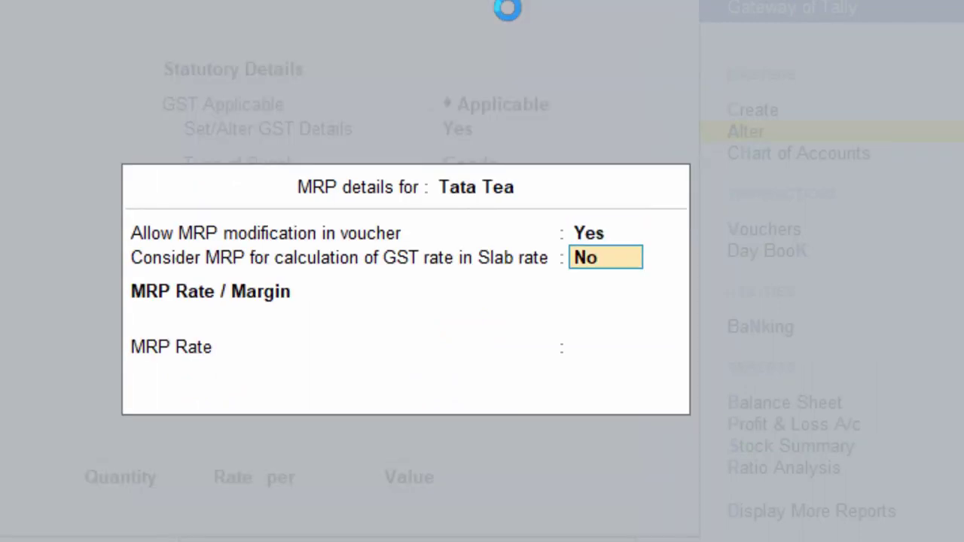
key(y)
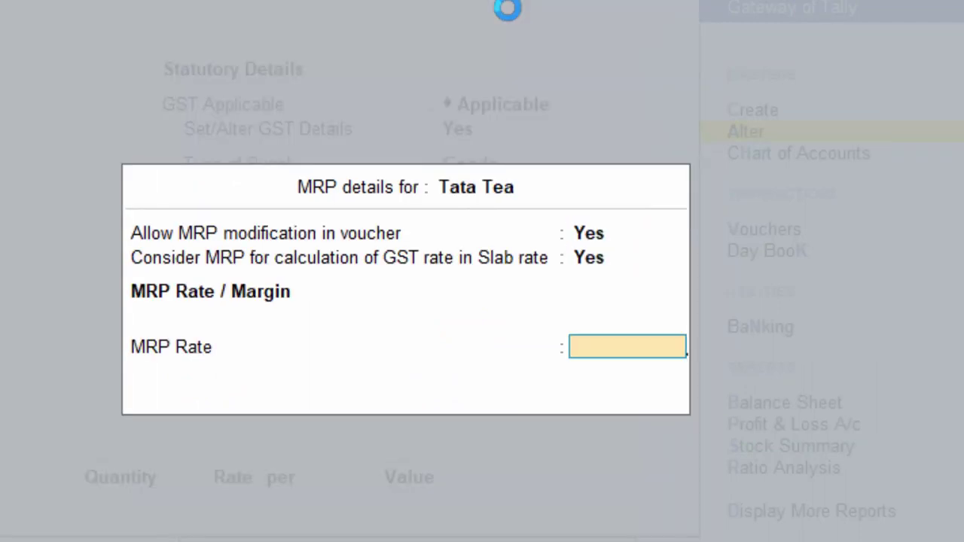
text(430)
key(Return)
key(Return)
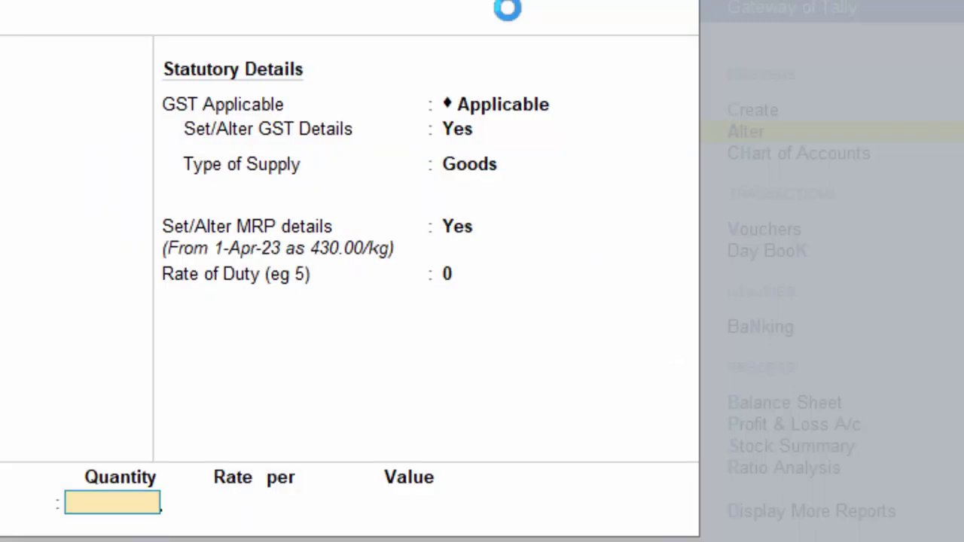
Save Tata Tea without an opening balance and return to the Gateway of Tally
key(Return)
key(Return)
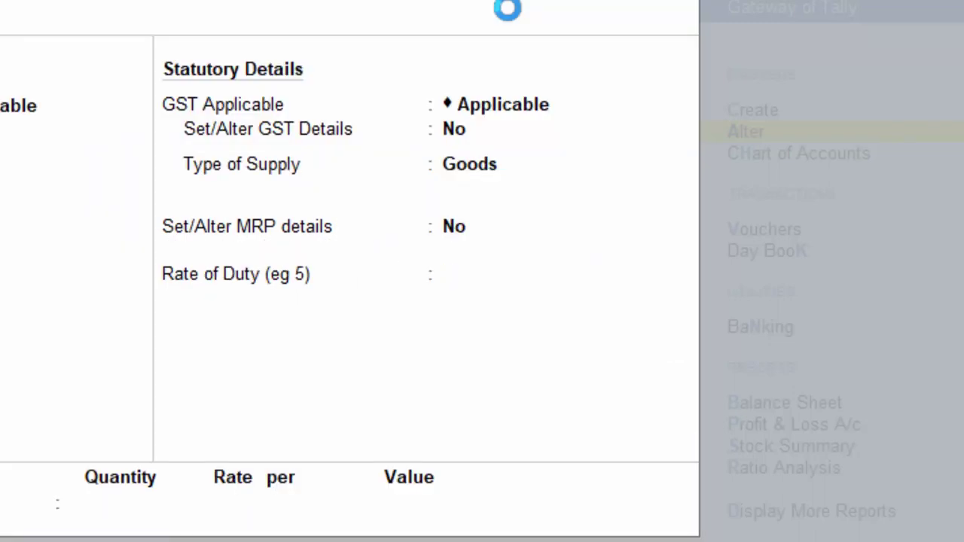
key(Escape)
key(Return)
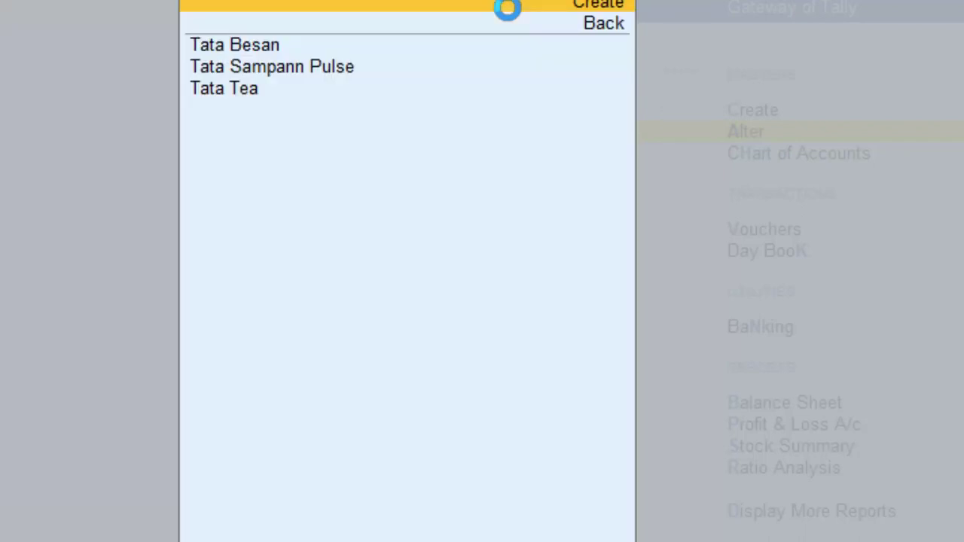
key(Escape)
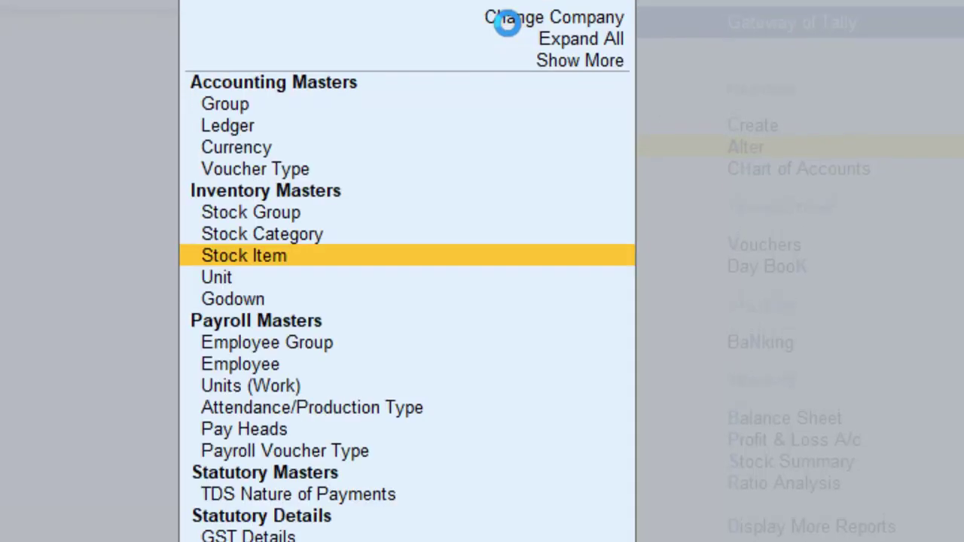
key(Escape)
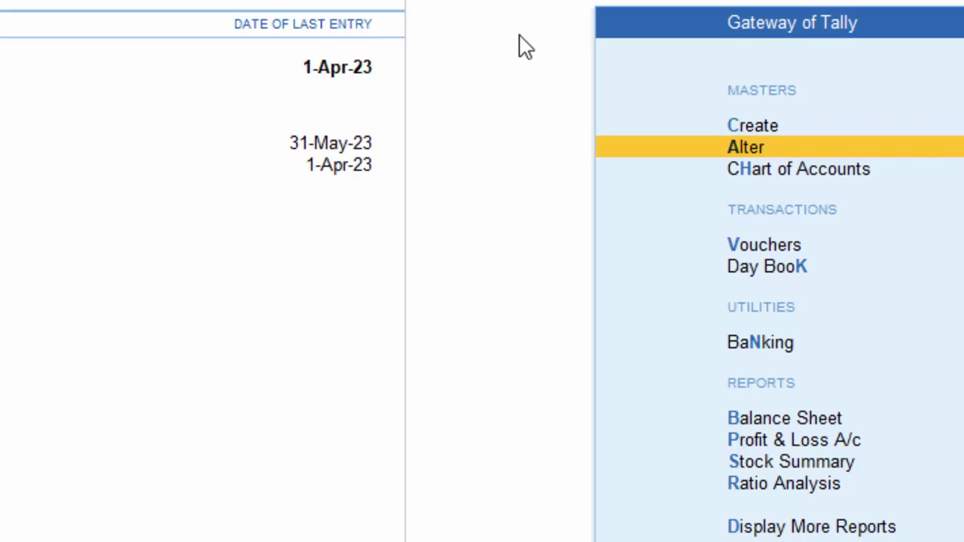
Start a purchase voucher numbered 2 with supplier invoice number 2234 dated 1-Apr-23
click(753, 247)
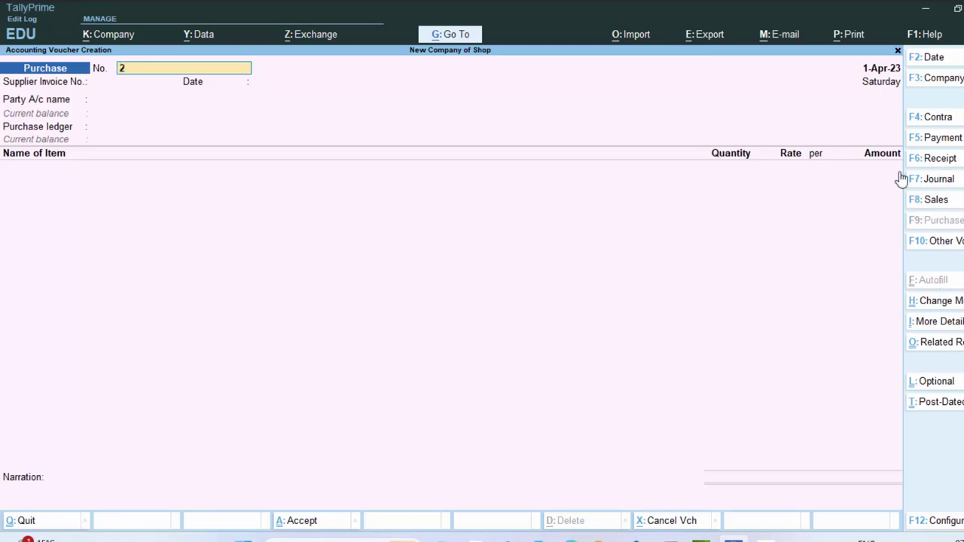
key(Return)
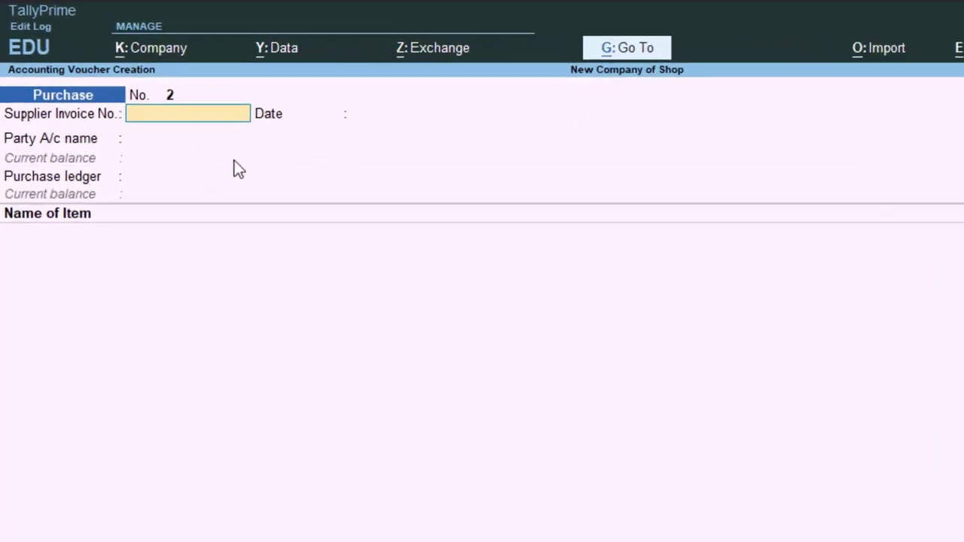
text(2234)
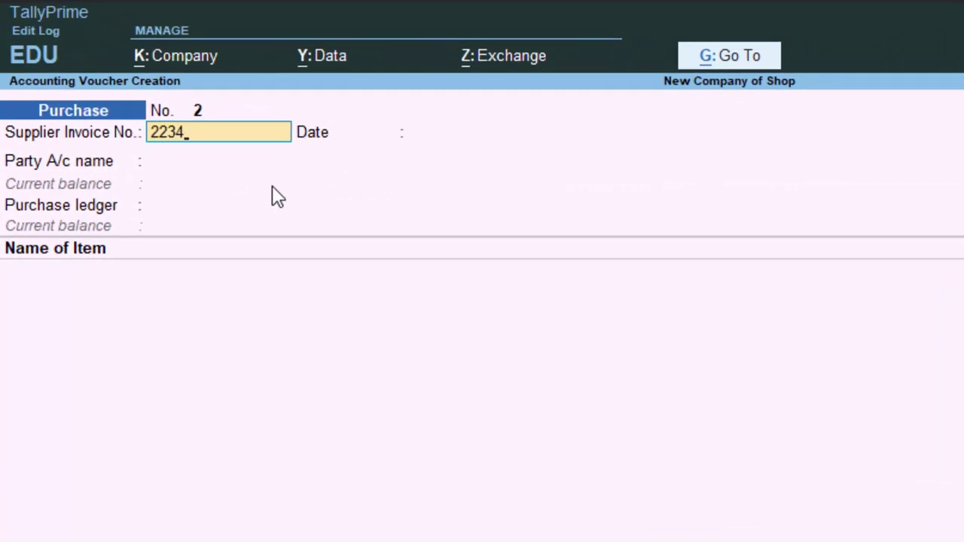
key(Return)
key(Return)
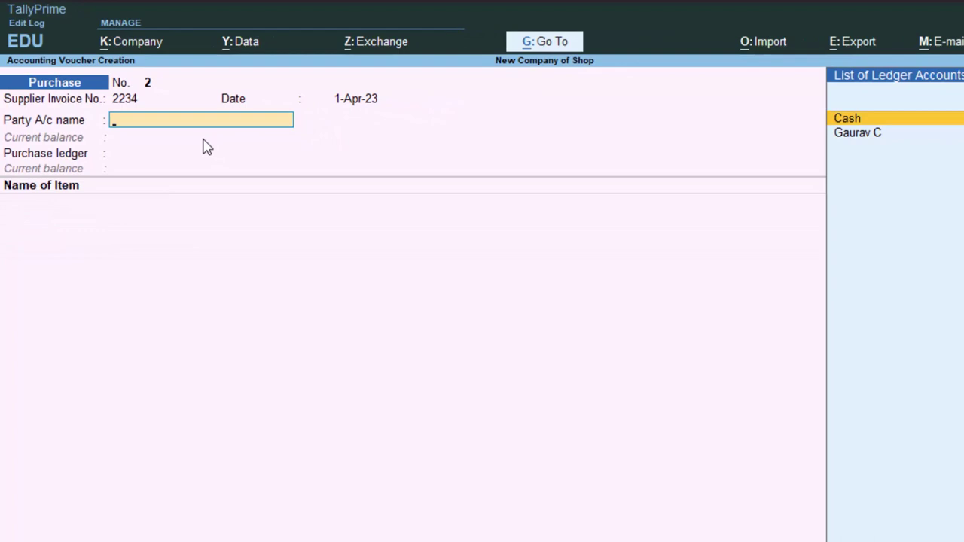
Create a new party ledger from the purchase voucher, entering the supplier's name and placing it under Sundry Creditors
key(Down)
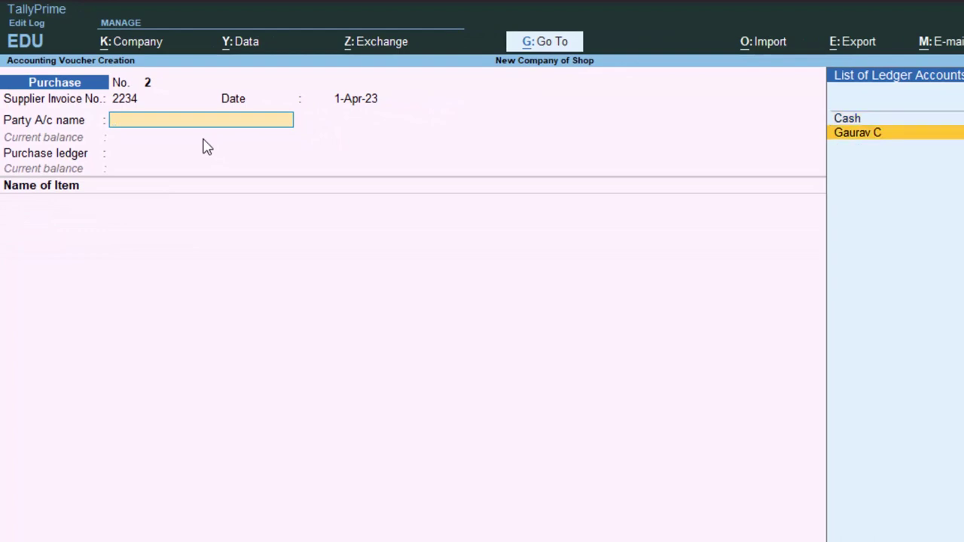
key(alt+c)
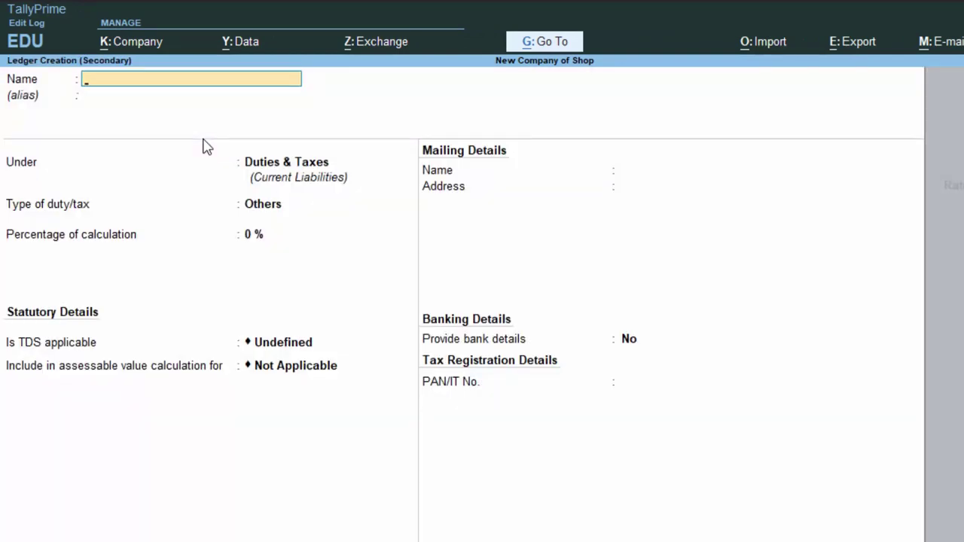
text(Ritesh C)
key(Return)
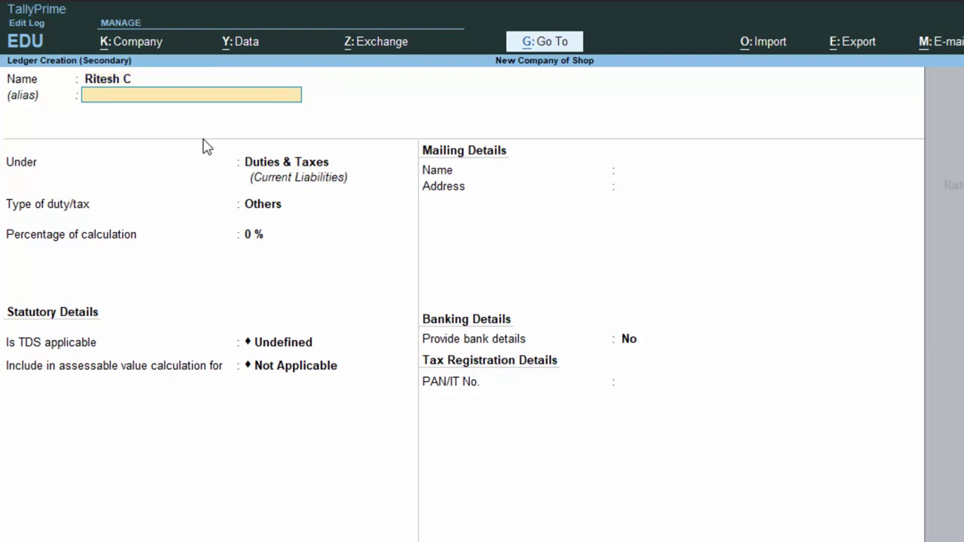
key(Return)
text(S)
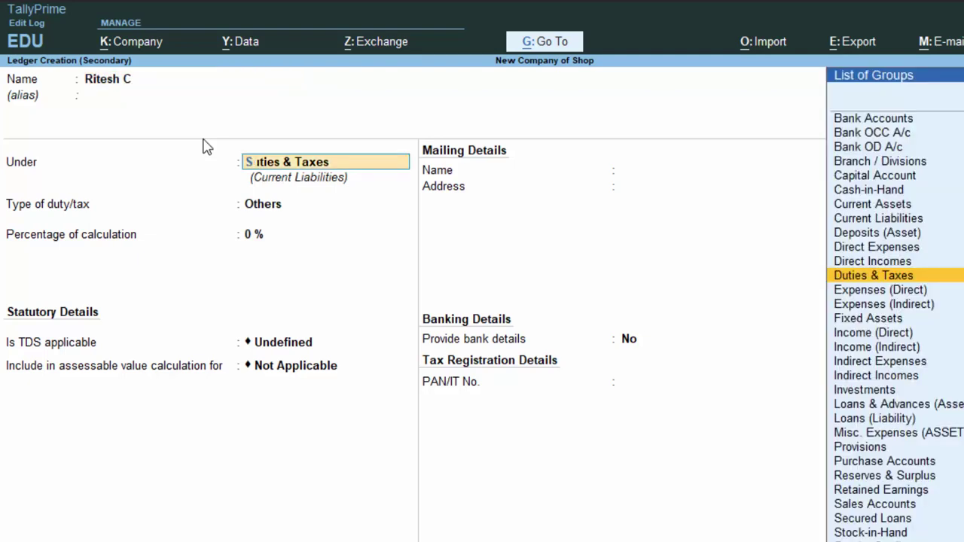
key(Down)
key(Down)
key(Down)
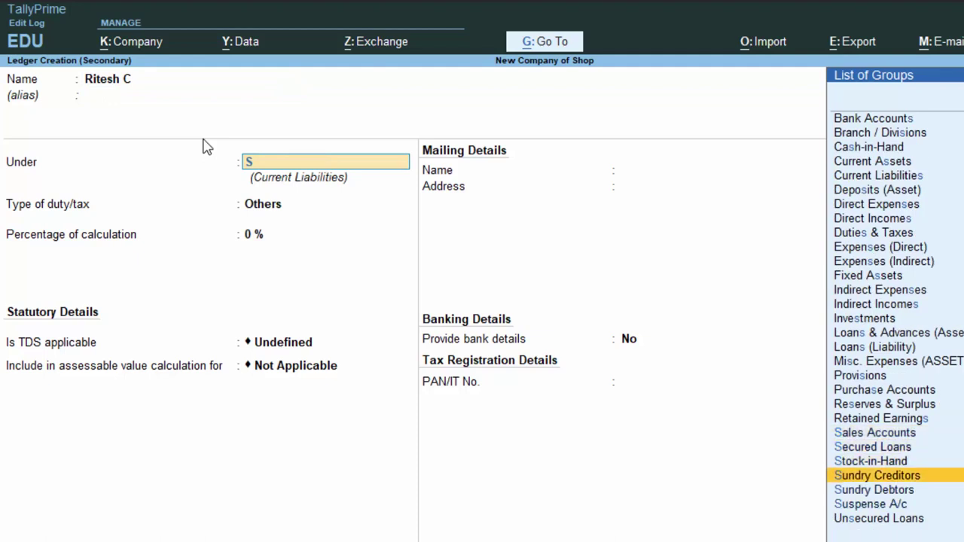
key(Return)
Keep the supplier's default credit settings and make TDS deductable with deductee type Body of Individuals, deducted in the same voucher
key(Return)
key(Return)
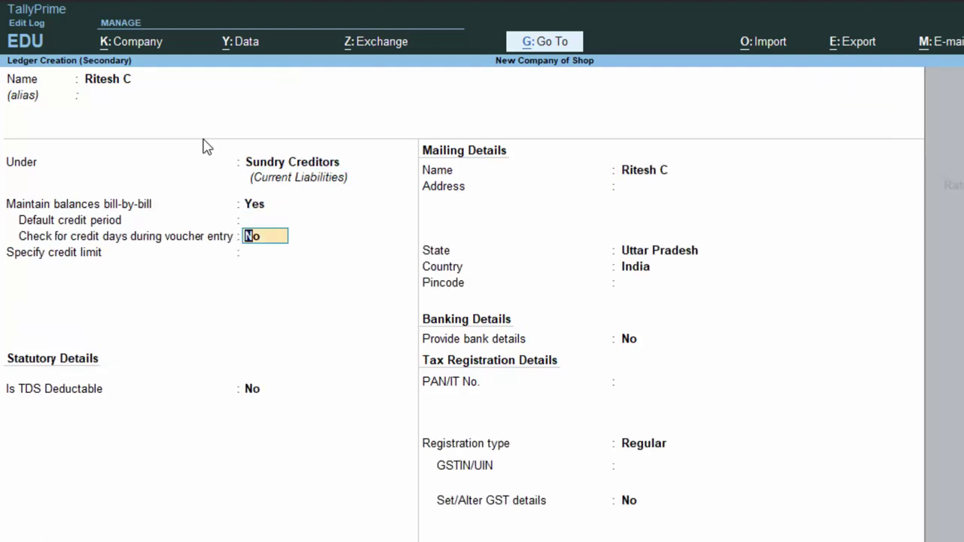
key(Return)
key(Return)
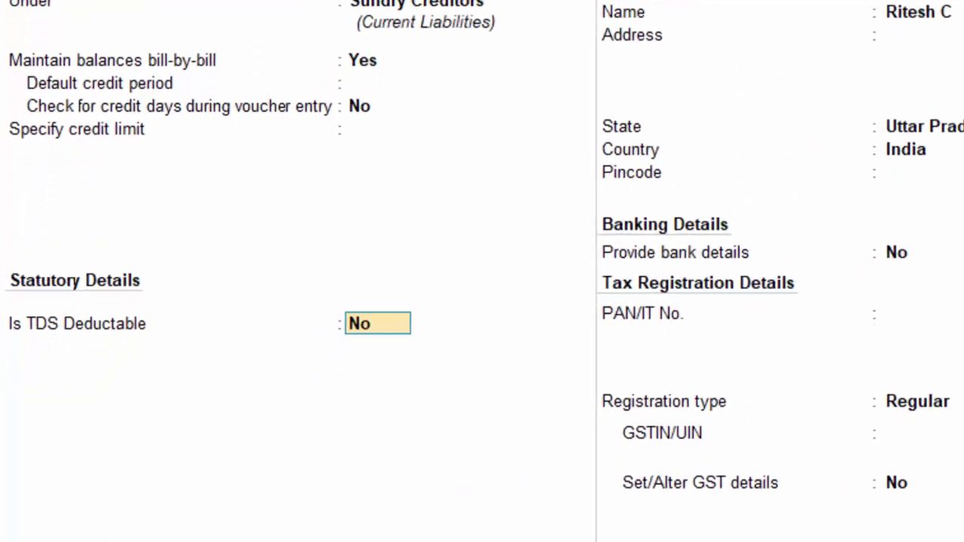
key(y)
key(Return)
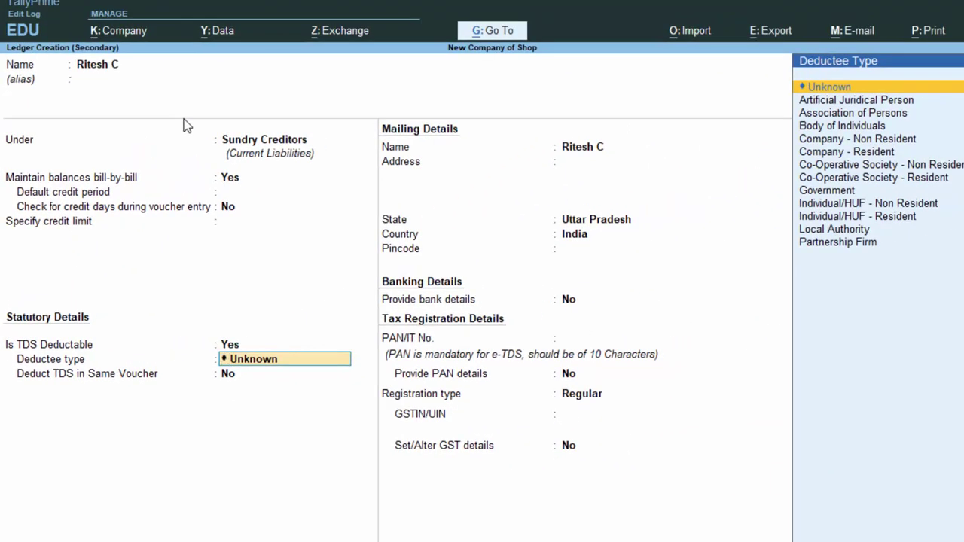
key(Down)
key(Down)
key(Down)
key(Return)
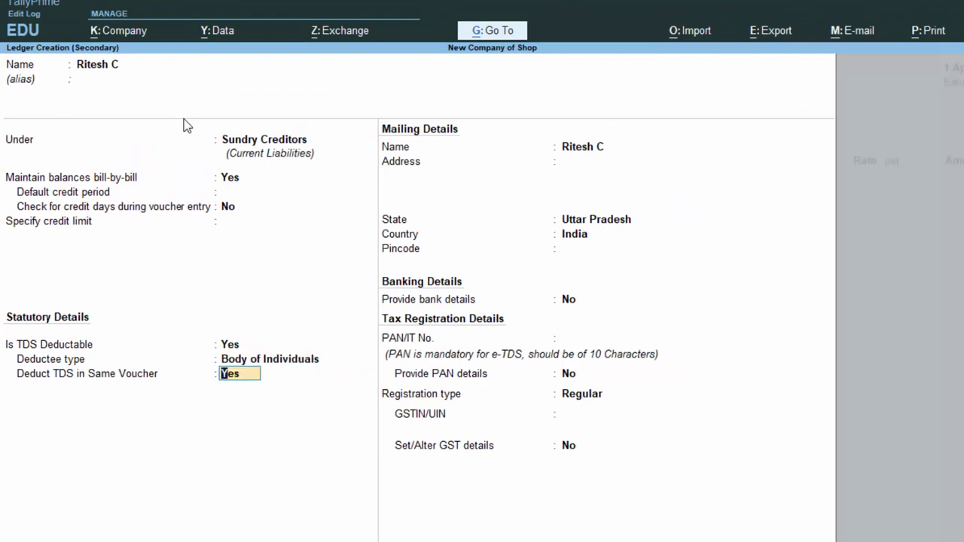
Leave the supplier's address and pincode blank, keep the state as Uttar Pradesh, India, and provide no bank details
key(Return)
key(Return)
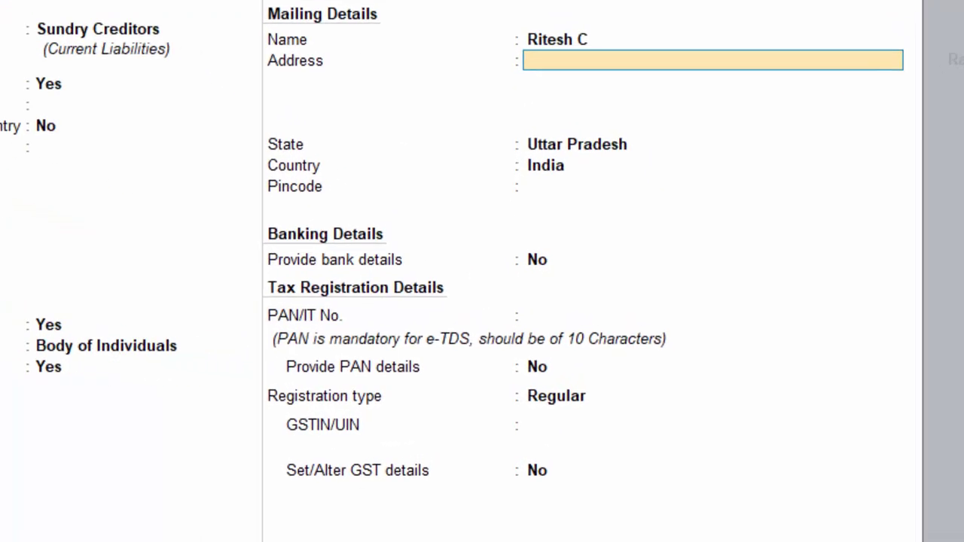
key(Return)
key(Return)
key(Return)
key(Return)
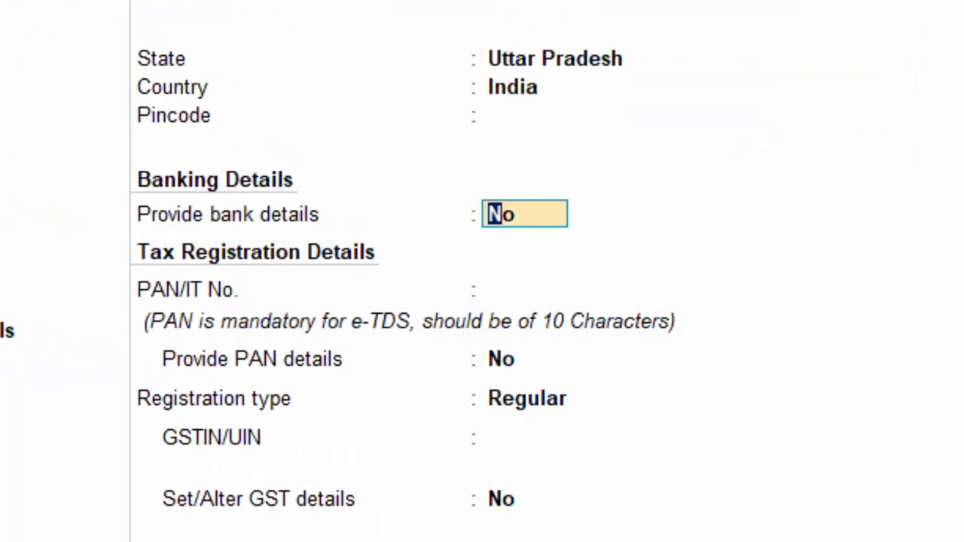
key(Return)
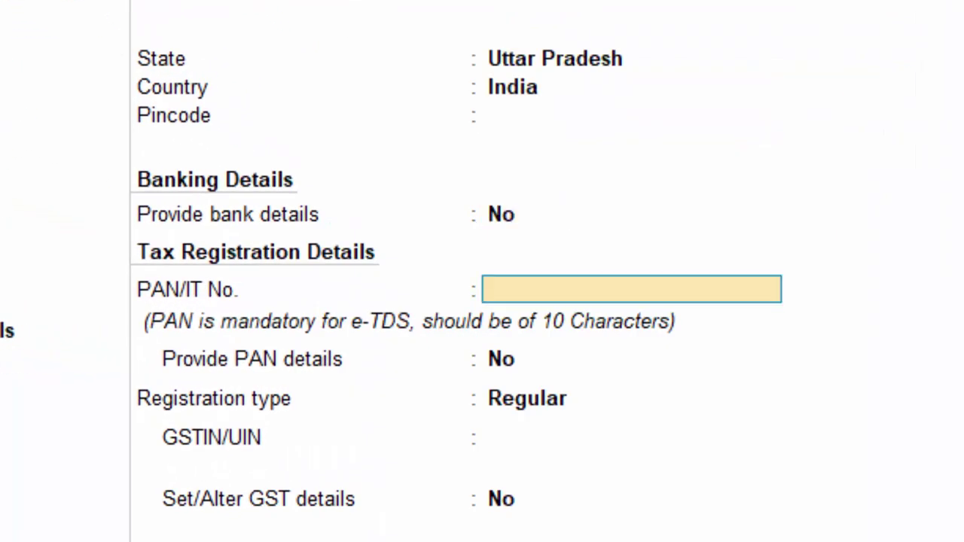
Enter the supplier's PAN, set Provide PAN details to Yes, keep the Regular registration without a GSTIN, and save the ledger
text(ACQP)
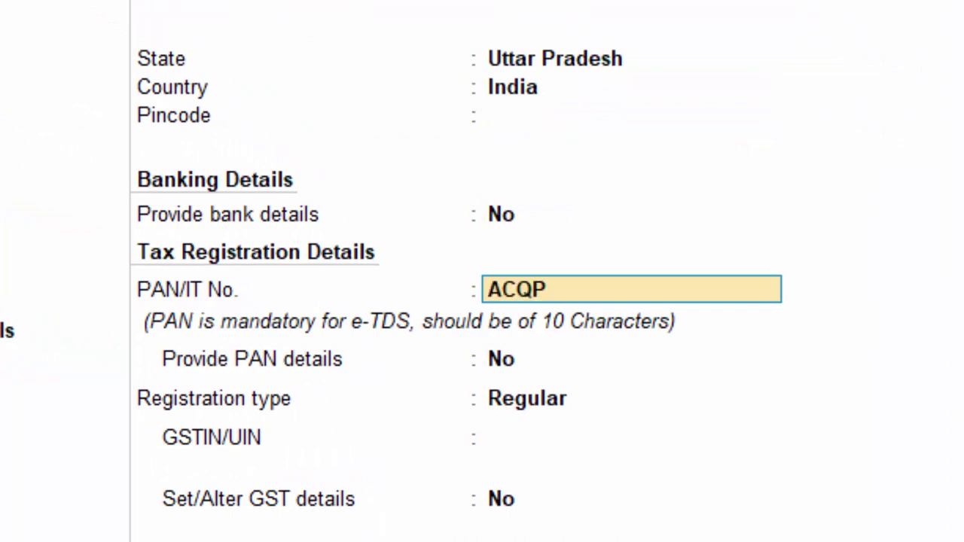
text(Y7890)
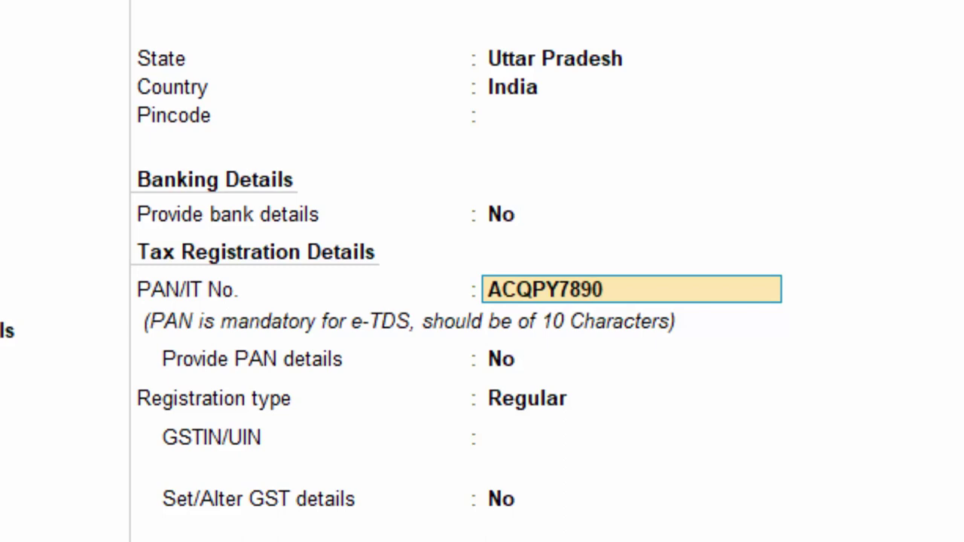
text(H)
key(Return)
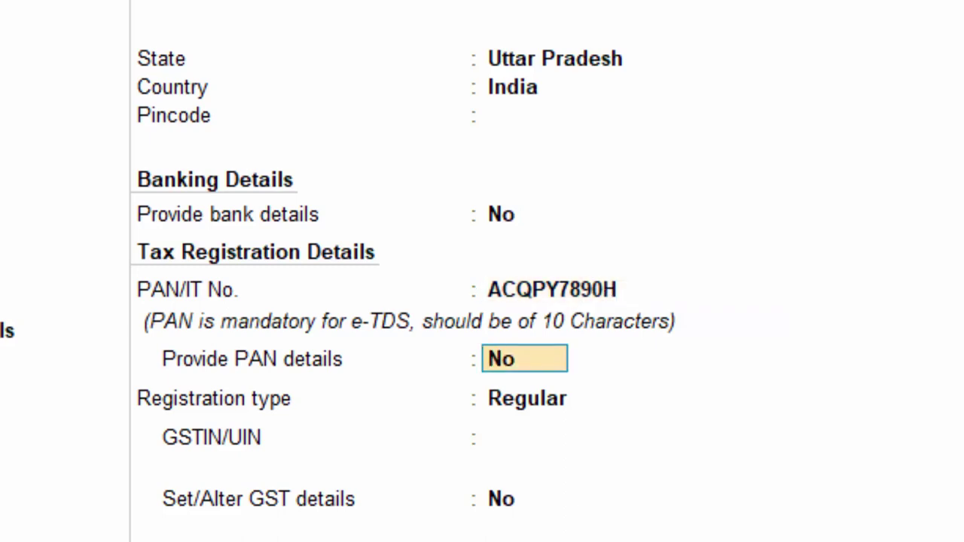
text(y)
key(Return)
key(Return)
key(Return)
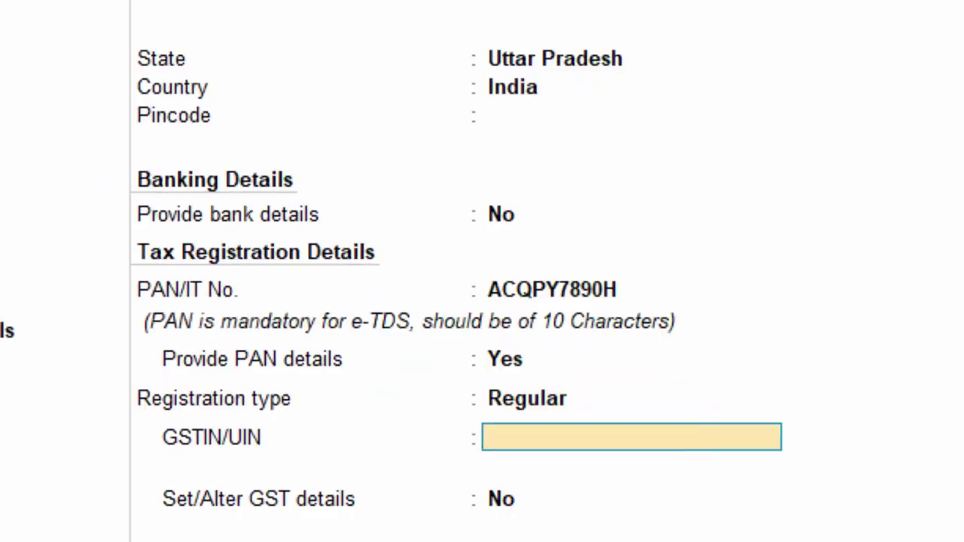
key(Return)
key(Return)
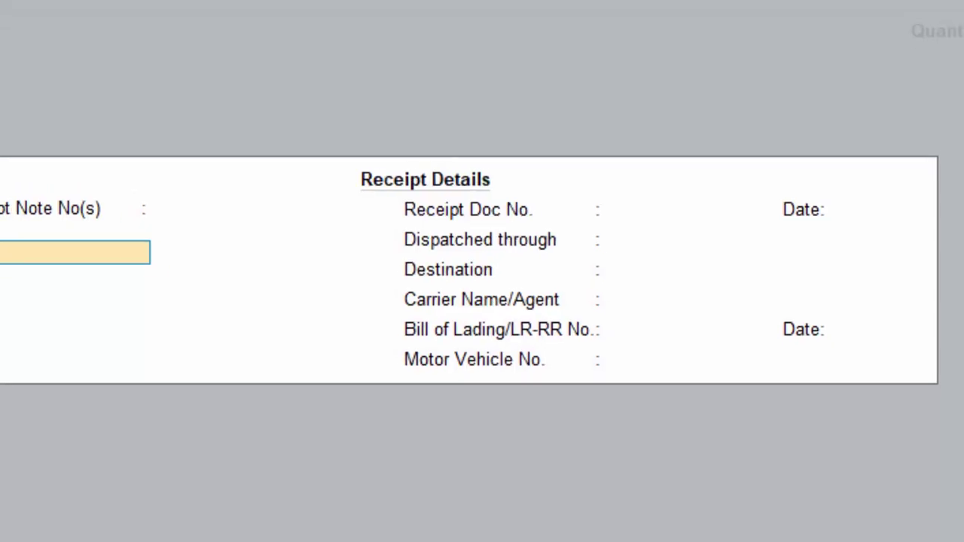
Leave all receipt details of the purchase voucher blank and continue to the party details
key(Return)
key(Return)
key(Return)
key(Return)
key(Return)
key(Return)
key(Return)
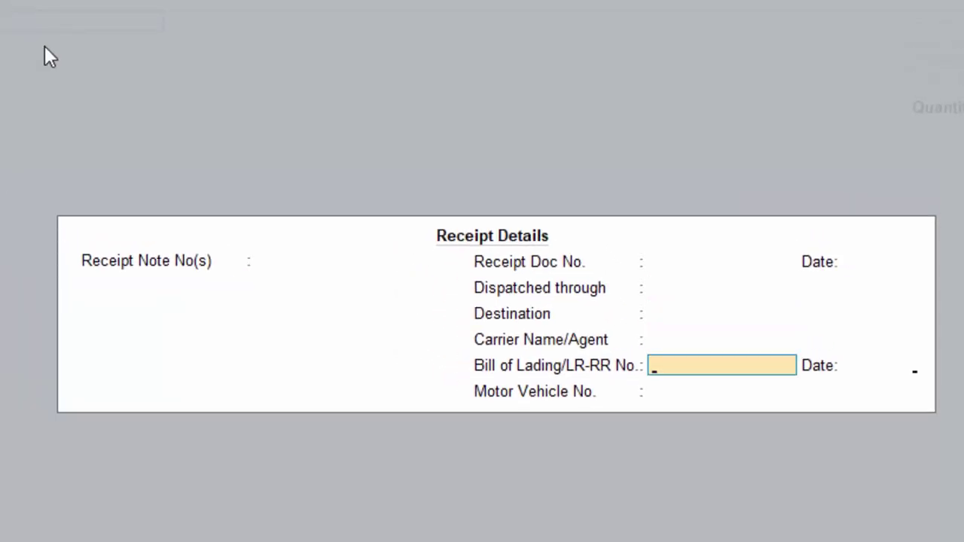
key(Return)
key(Return)
Accept the supplier's default party details with Uttar Pradesh as state and enter the supplier's GSTIN/UIN
key(Return)
key(Return)
key(Return)
key(Return)
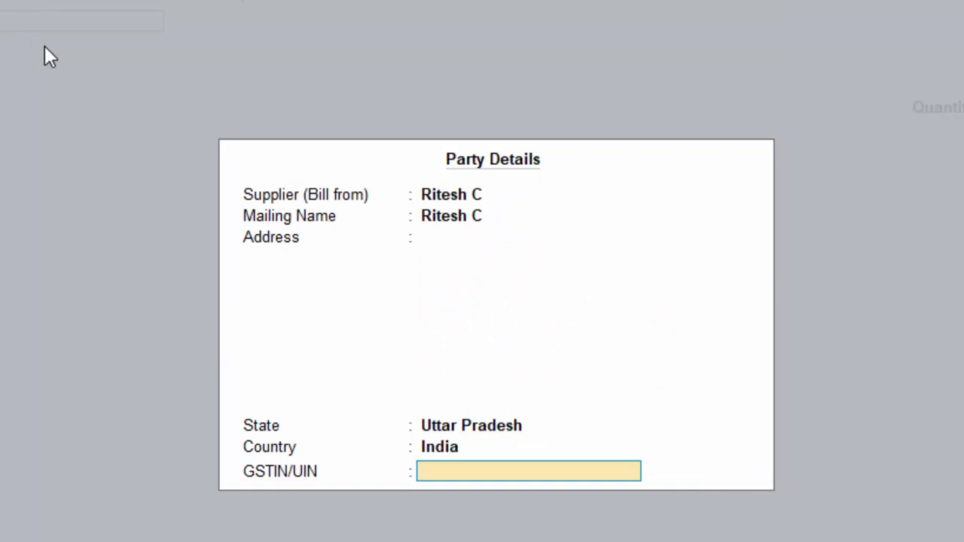
text(ASIU67890H)
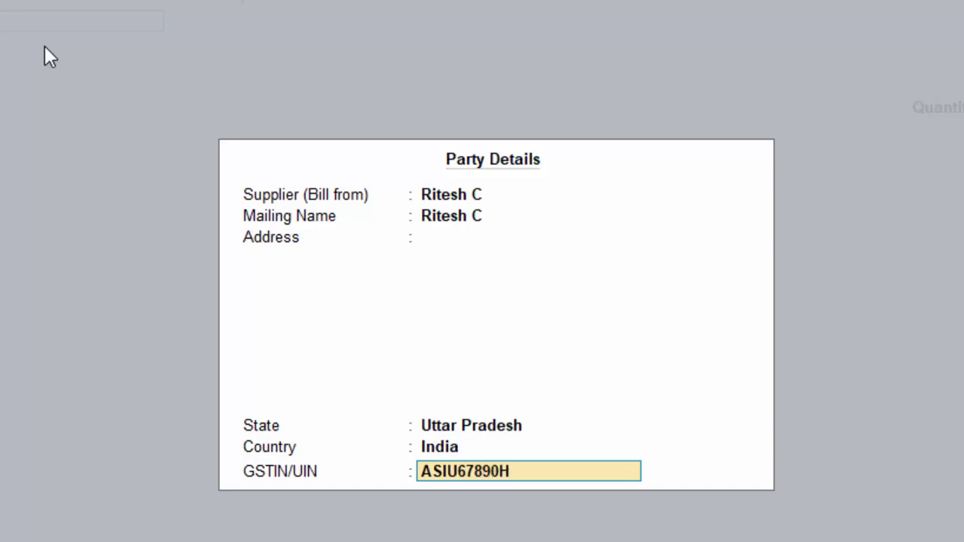
key(Return)
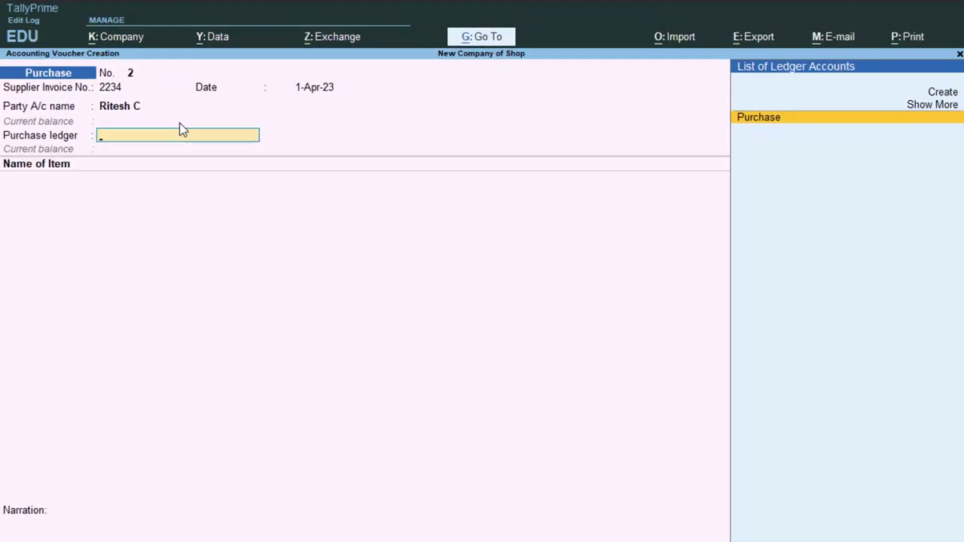
Set the voucher's purchase ledger to Purchase and add Tata Tea as the stock item
key(Return)
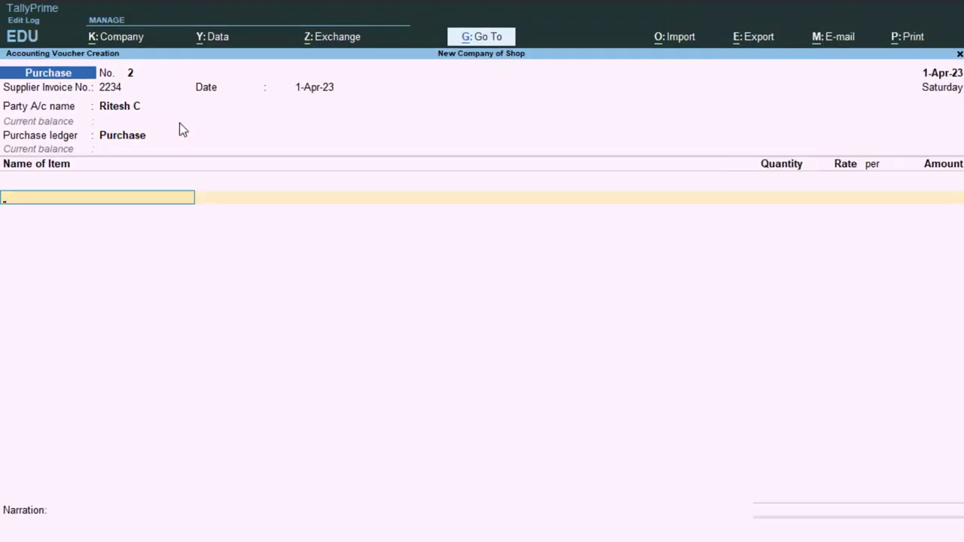
text(T)
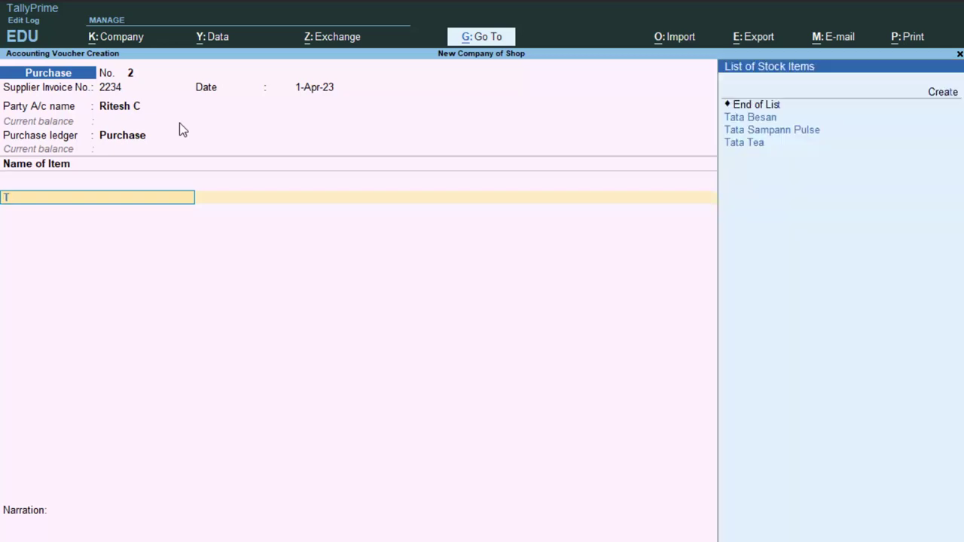
key(Down)
key(Down)
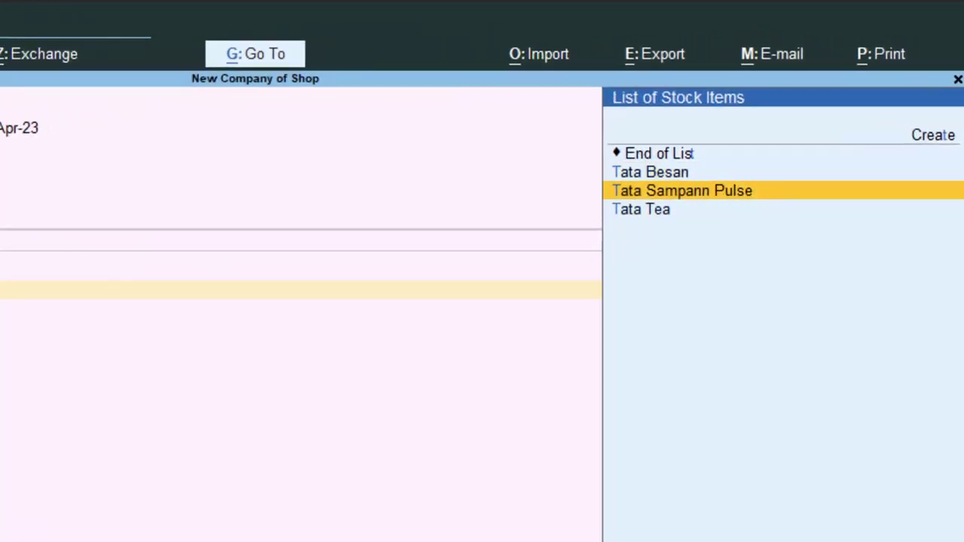
key(Return)
key(Return)
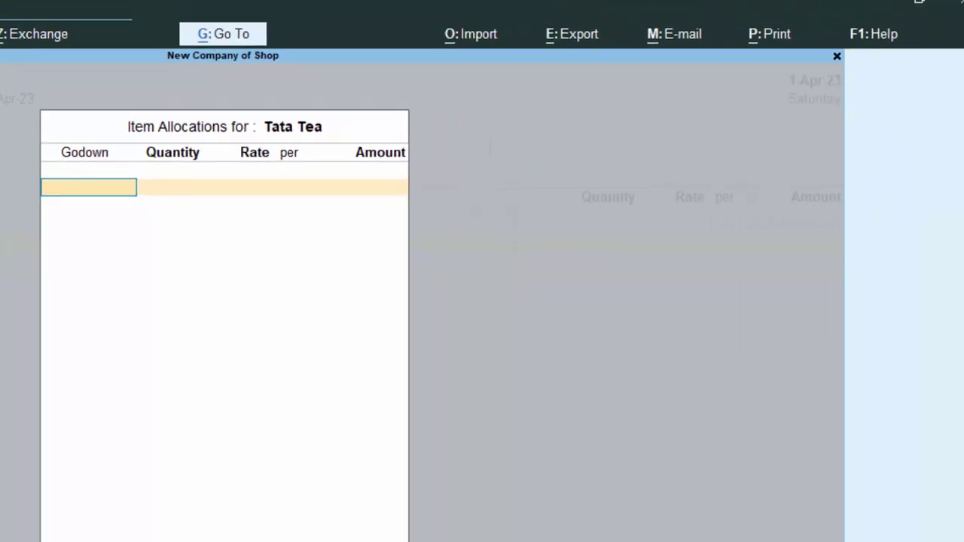
Allocate 200 kg of Tata Tea to the Deoria New Colony godown at a rate of 450 per kg
text(N)
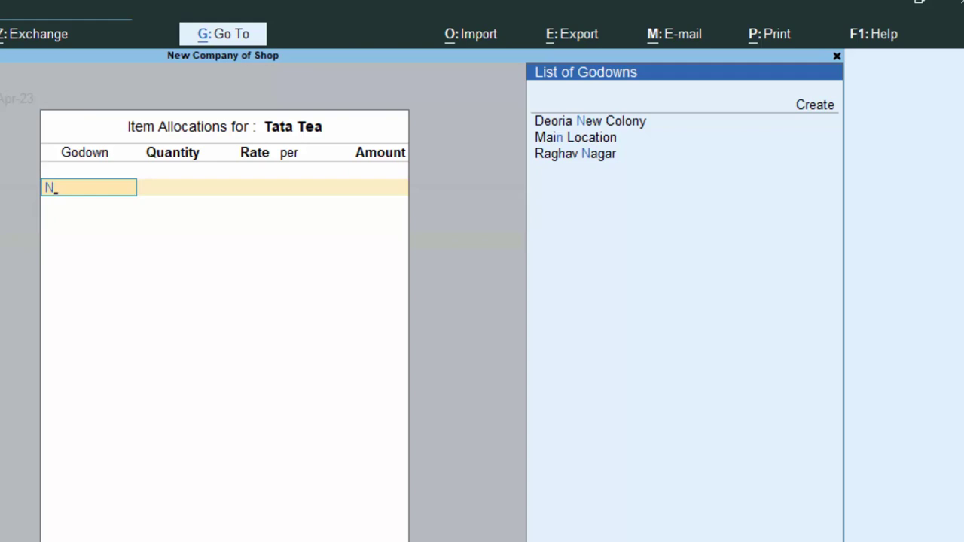
key(Return)
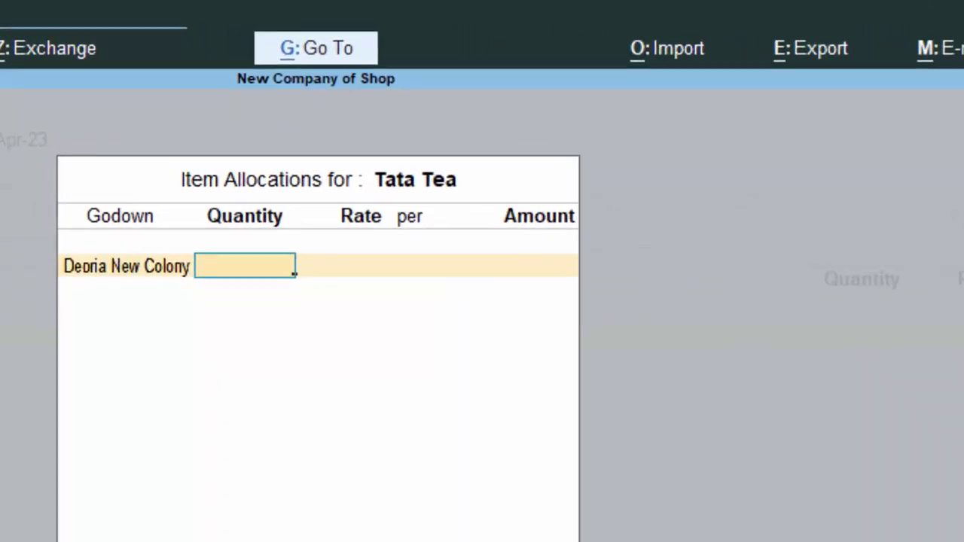
text(200)
key(Return)
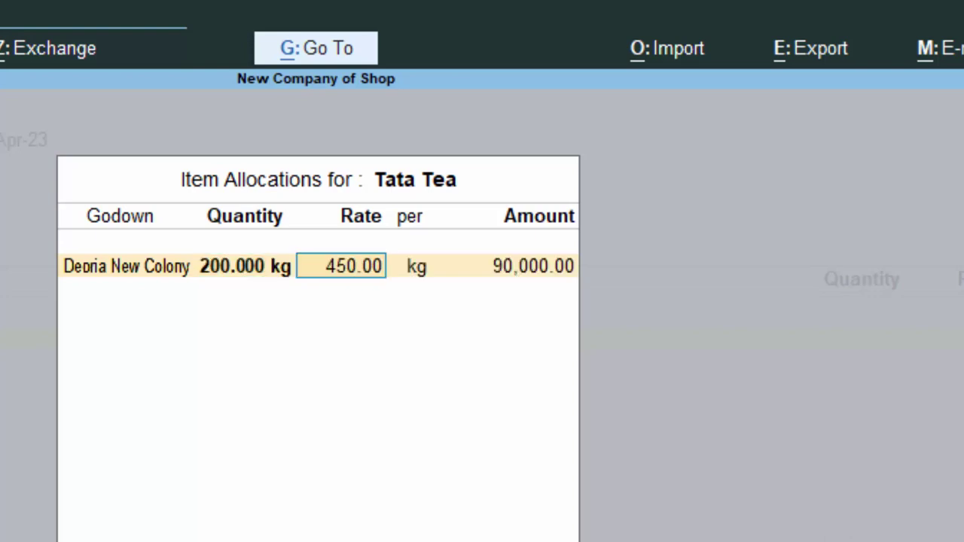
key(Return)
key(Return)
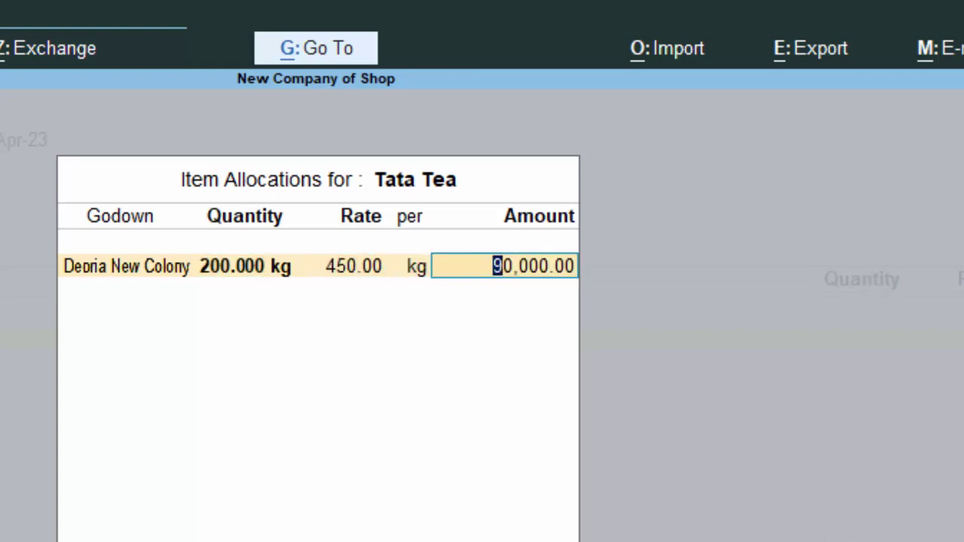
key(Return)
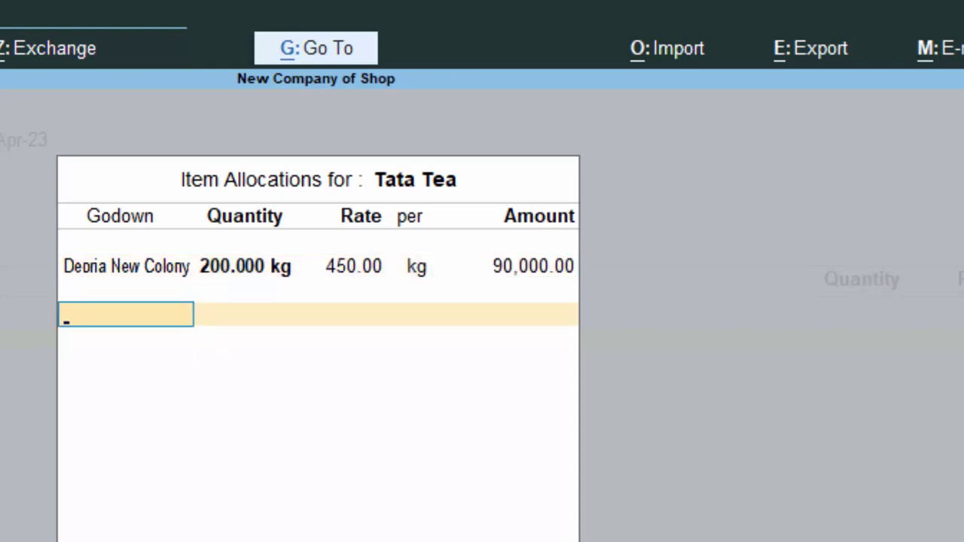
Allocate 700 kg of Tata Tea to the Raghav Nagar godown at 450 per kg
text(R)
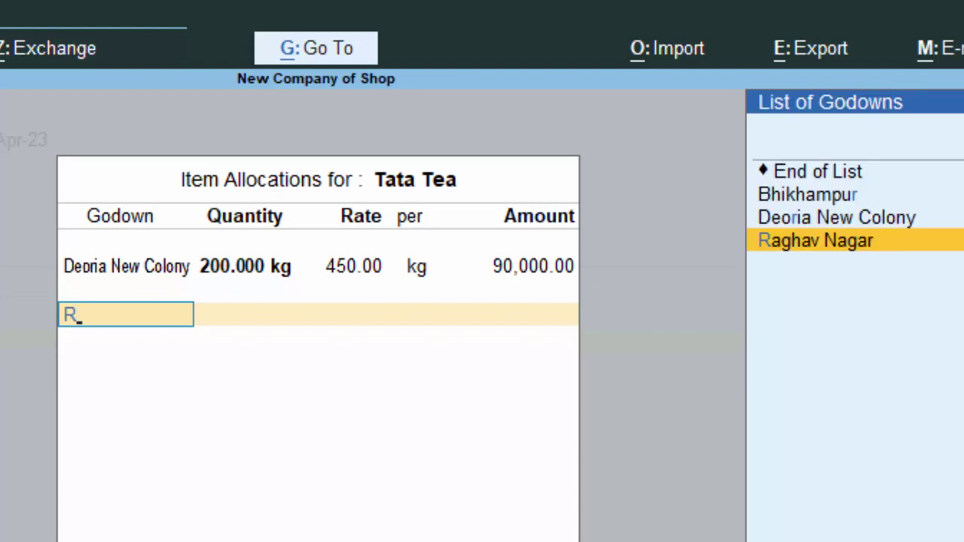
key(Return)
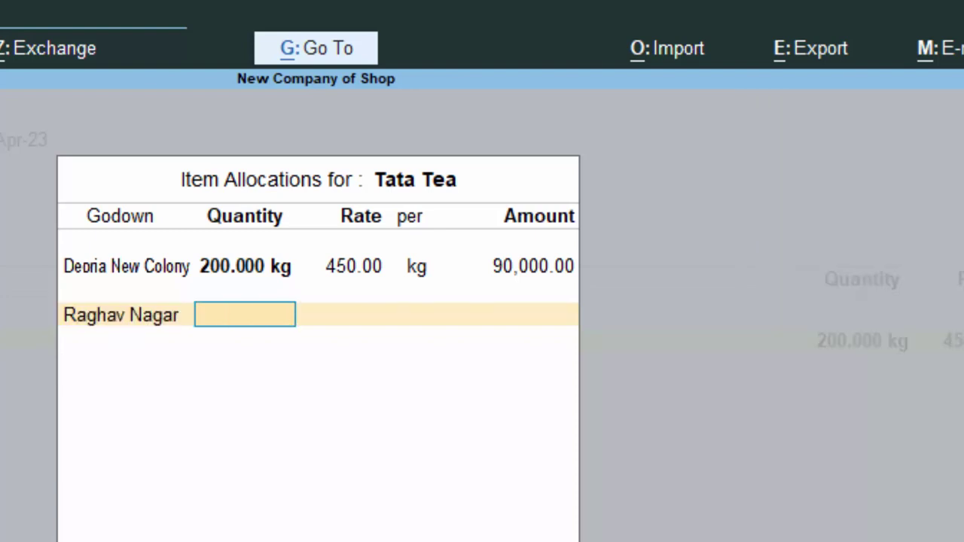
text(700)
key(Return)
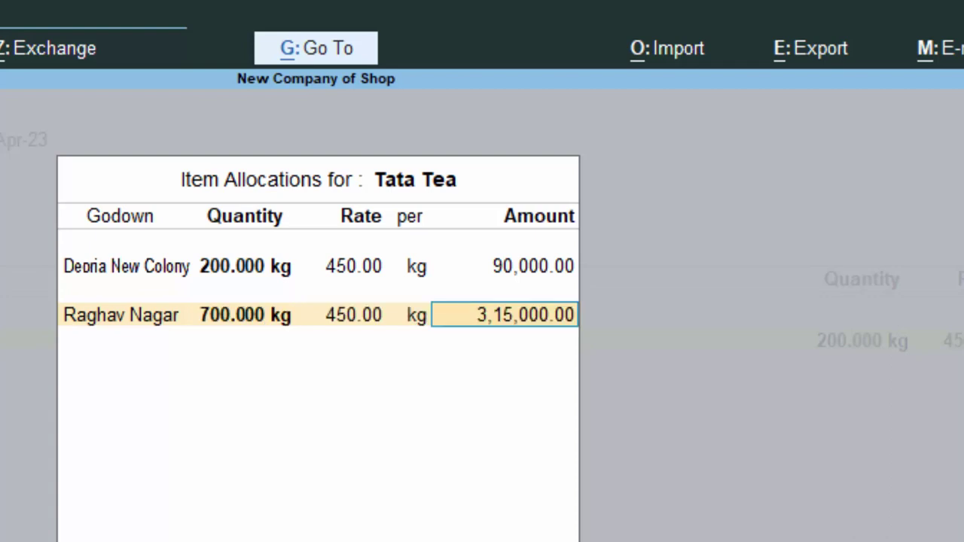
key(Return)
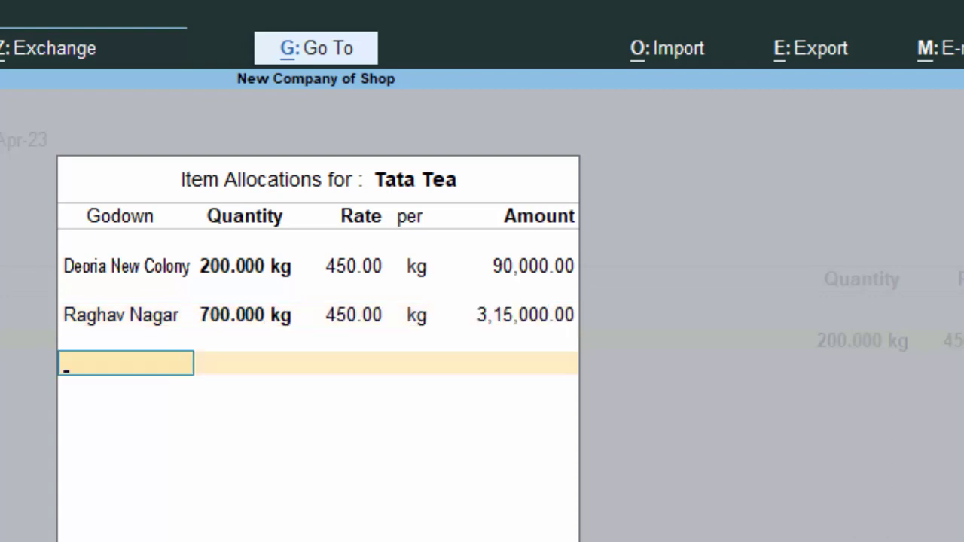
Allocate 150 kg of Tata Tea to the Bhikhampur godown at 450 per kg and finish the item entry
text(B)
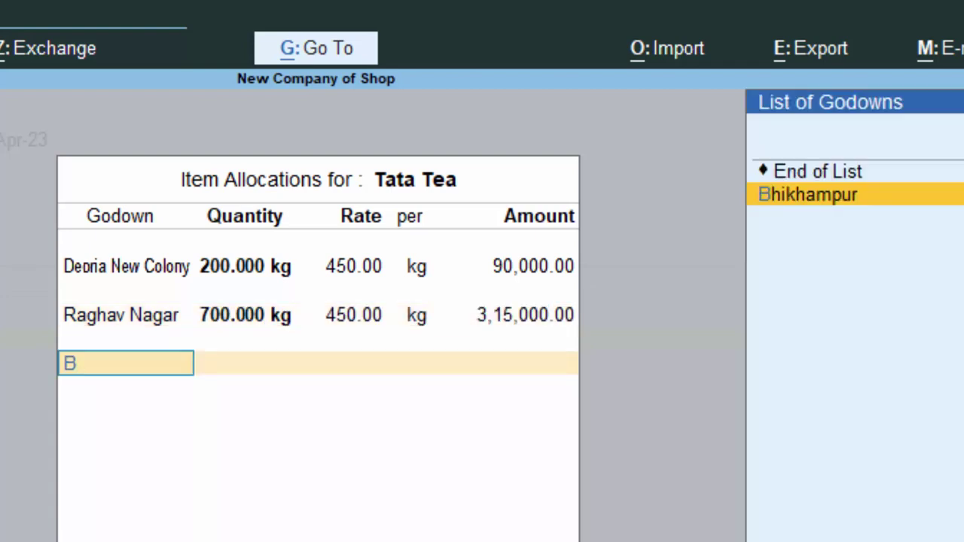
key(Return)
text(150)
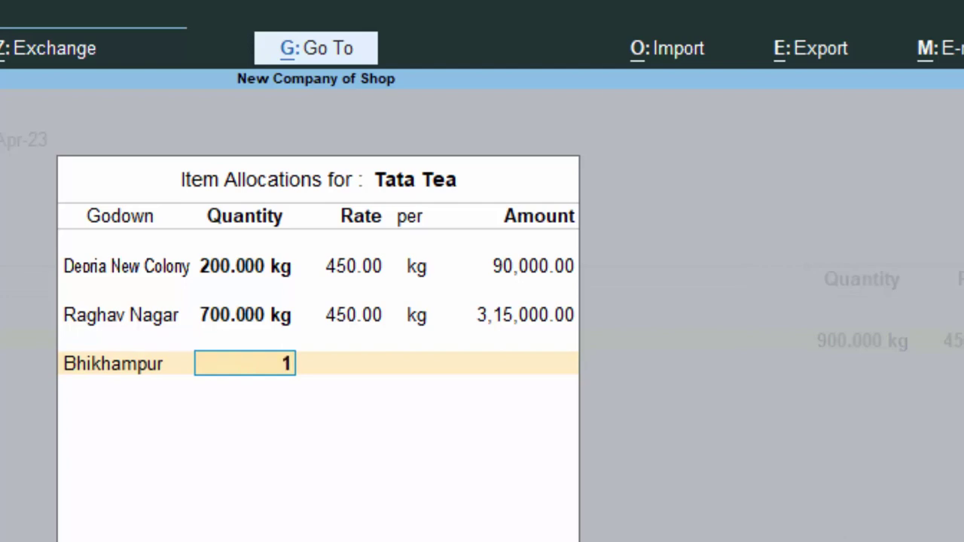
key(Return)
key(Return)
key(Return)
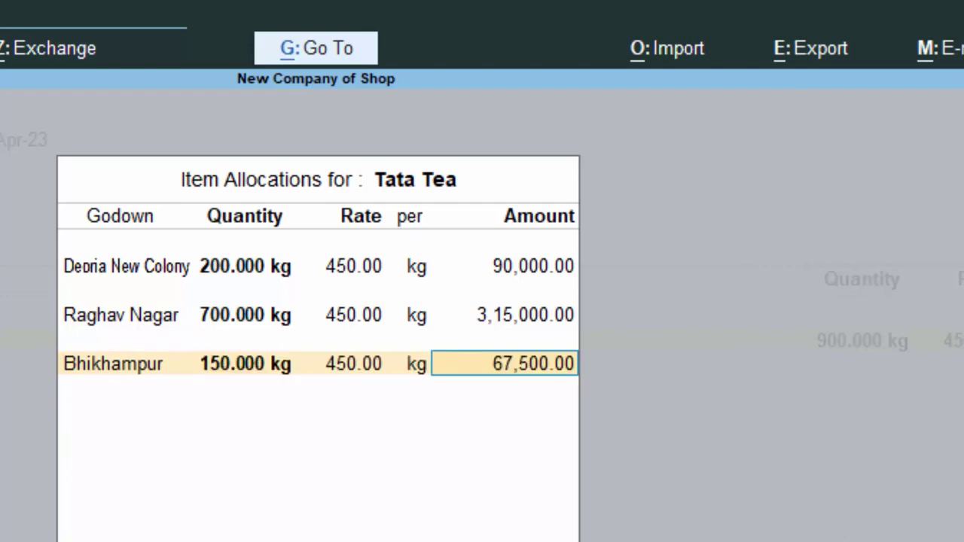
key(Return)
key(Return)
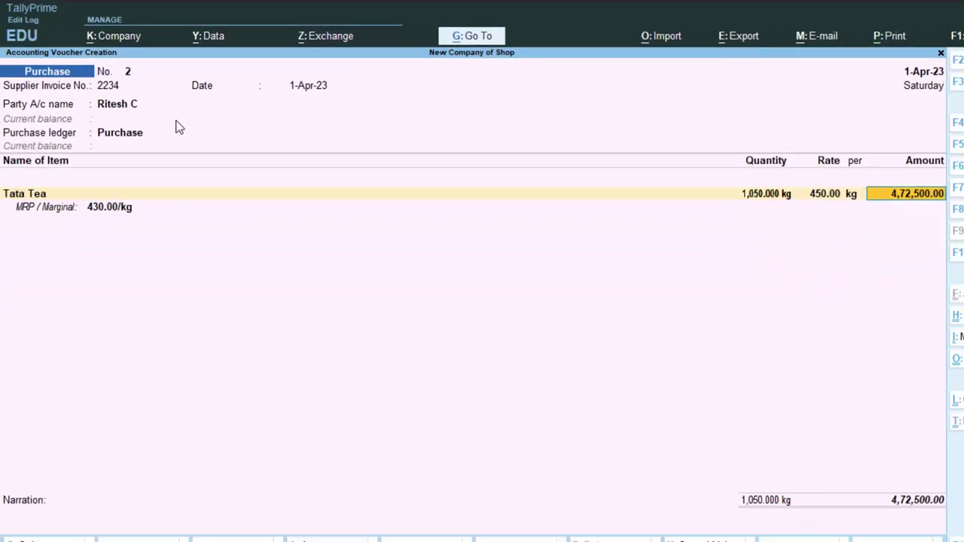
key(Return)
key(Return)
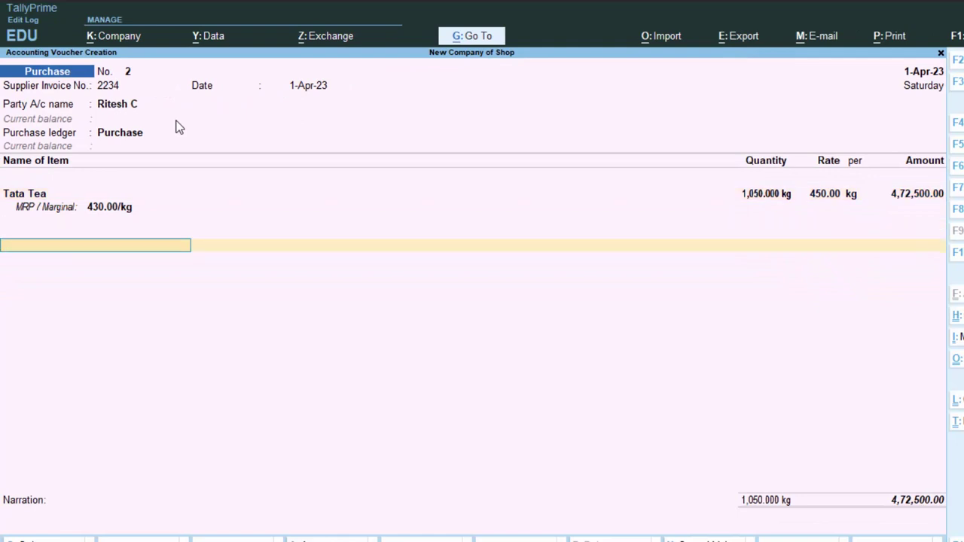
Pick Cgst for the voucher's tax line, then reopen the choice and start creating a new ledger instead
text(C)
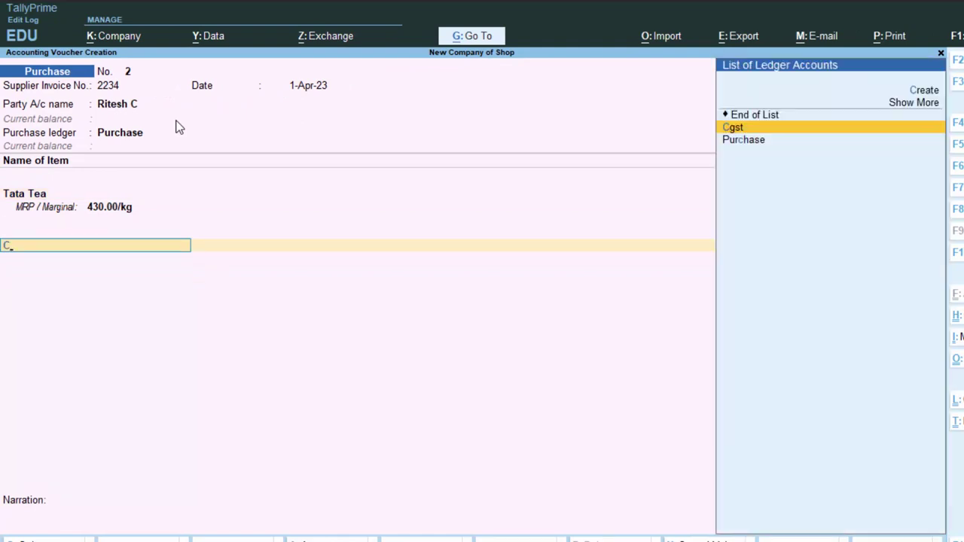
key(Return)
key(BackSpace)
key(Up)
key(Up)
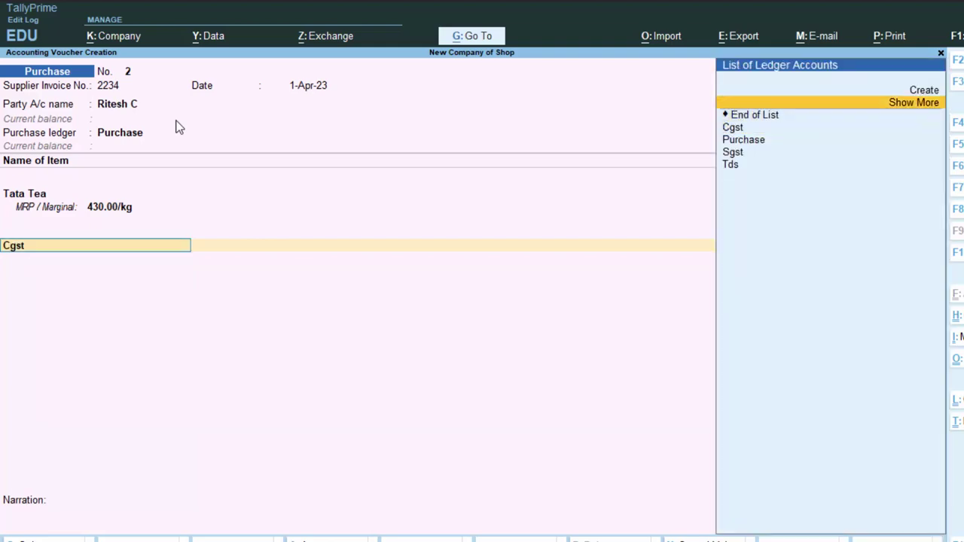
key(Up)
key(Return)
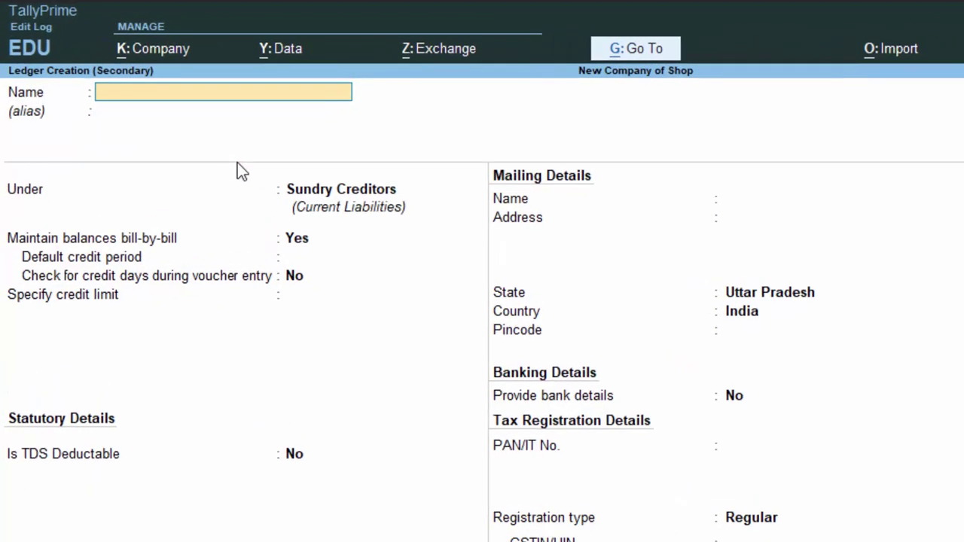
text(C Gst)
key(Return)
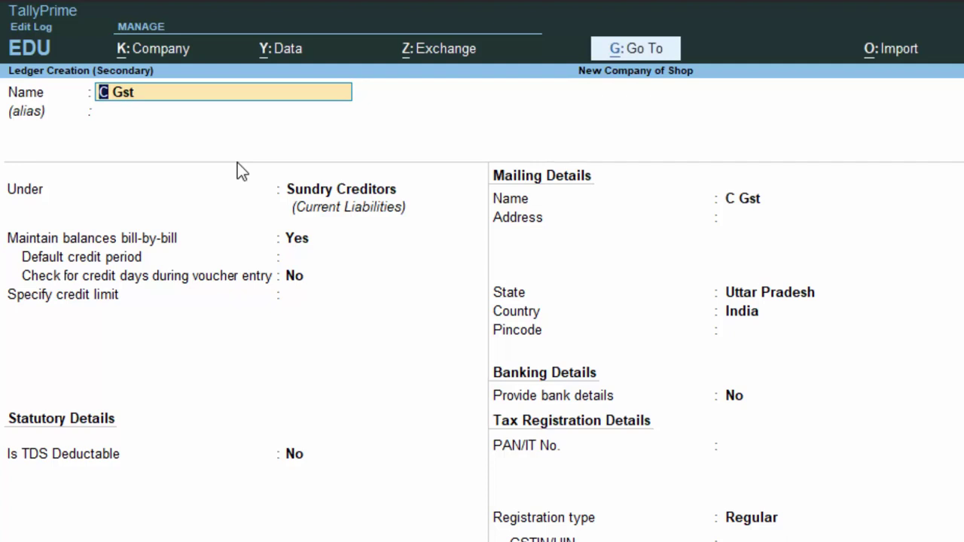
key(End)
key(BackSpace)
key(BackSpace)
key(BackSpace)
key(BackSpace)
text(etrl Goods Tax)
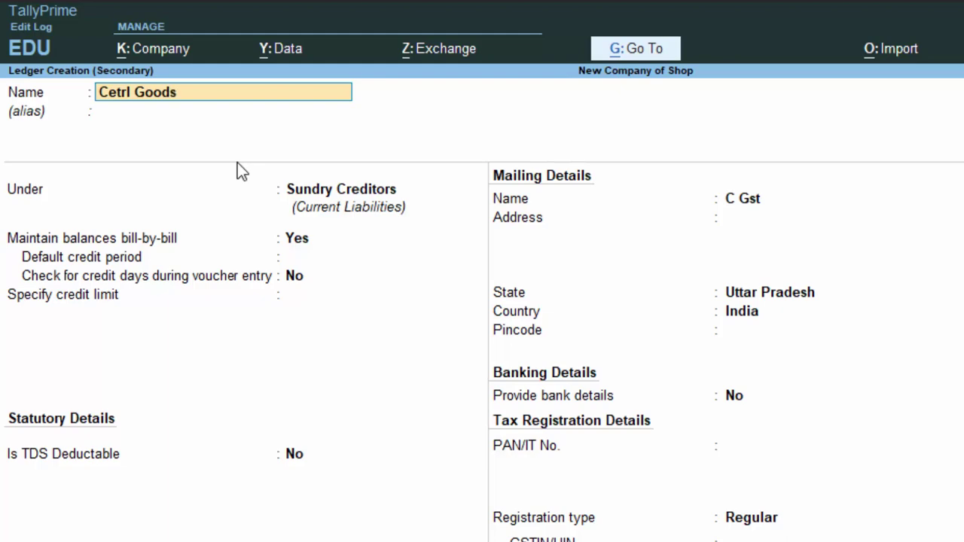
key(Return)
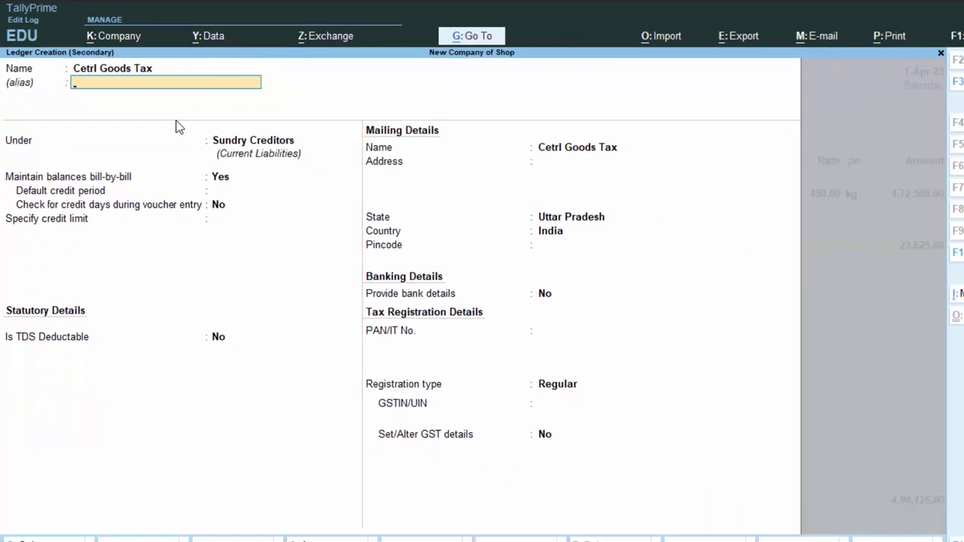
key(Return)
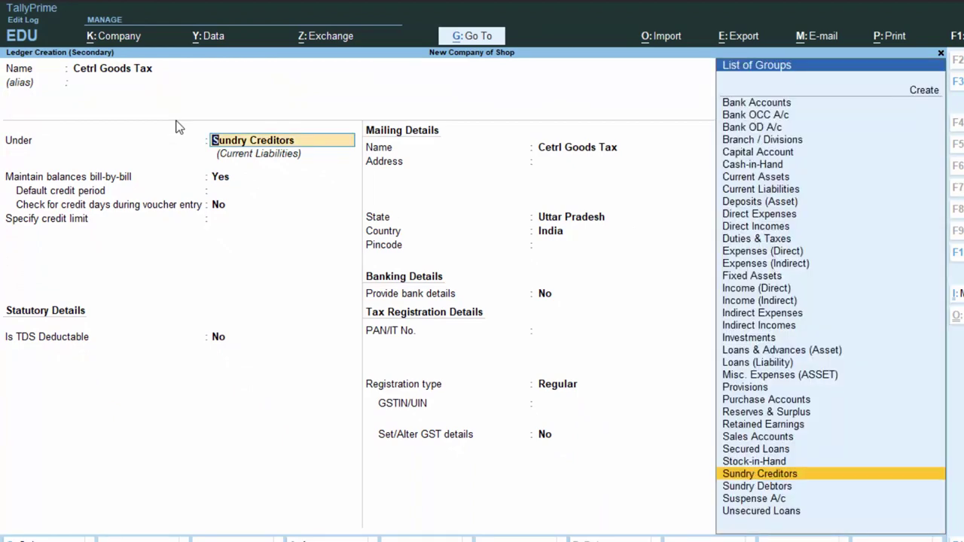
text(D)
key(Down)
key(Down)
key(Down)
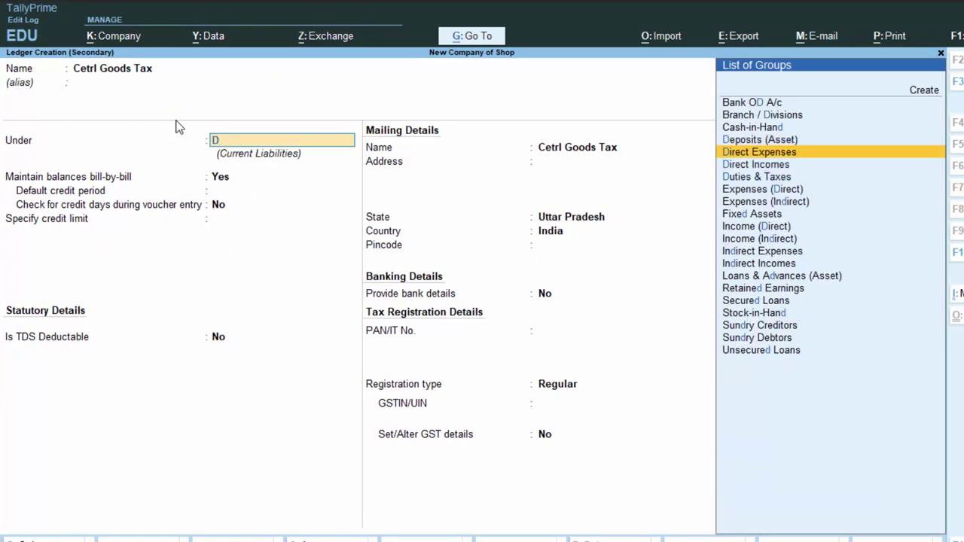
key(Return)
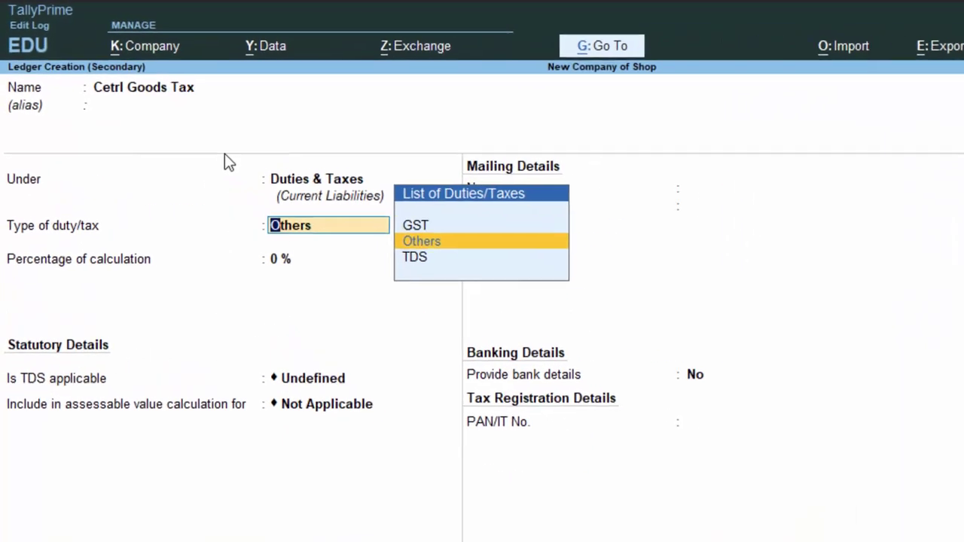
key(Up)
key(Return)
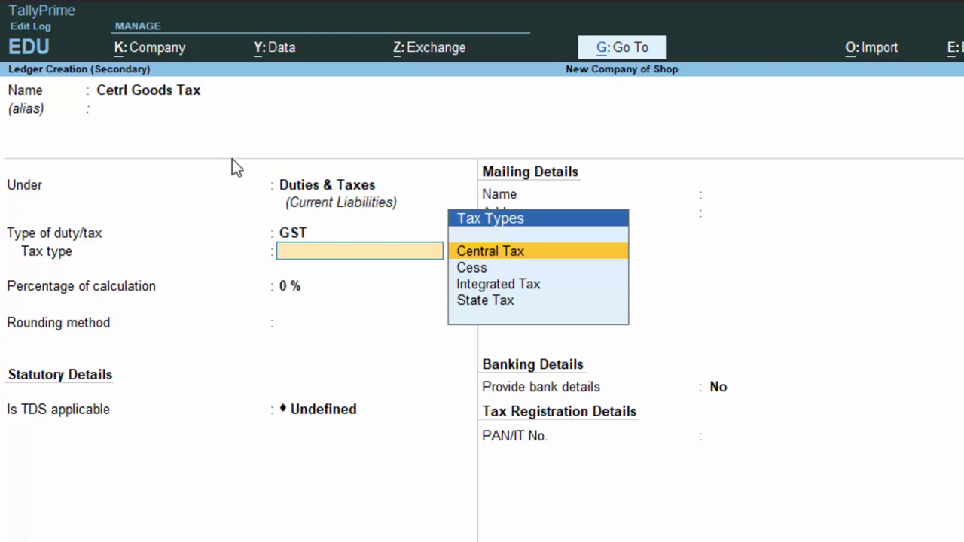
key(Escape)
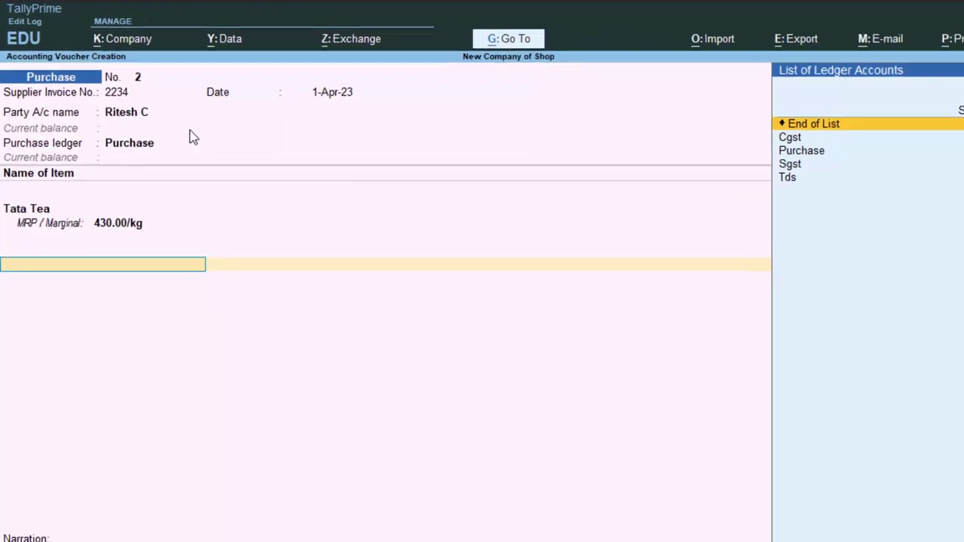
Add the Cgst, Sgst and Tds ledgers as the voucher's tax and deduction lines below the Tata Tea item
key(Down)
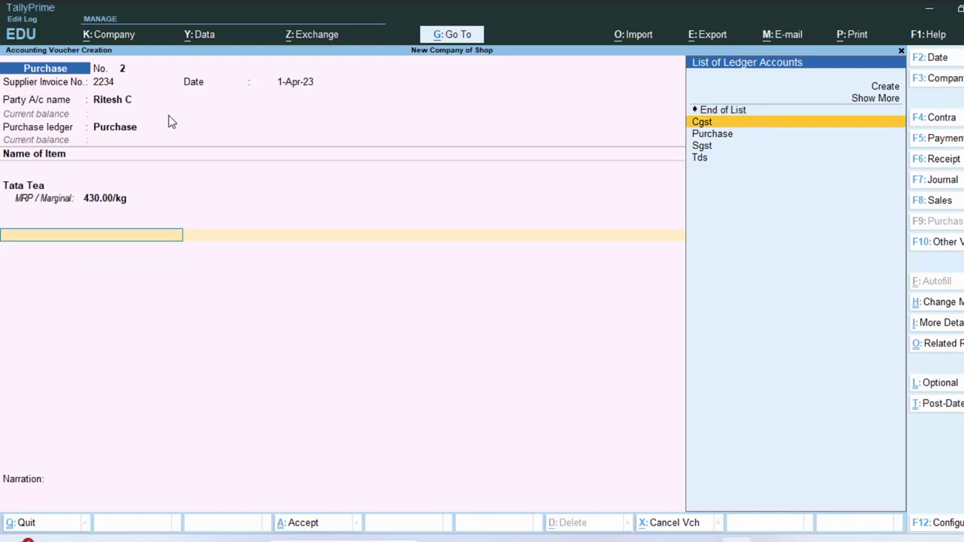
key(Return)
key(Return)
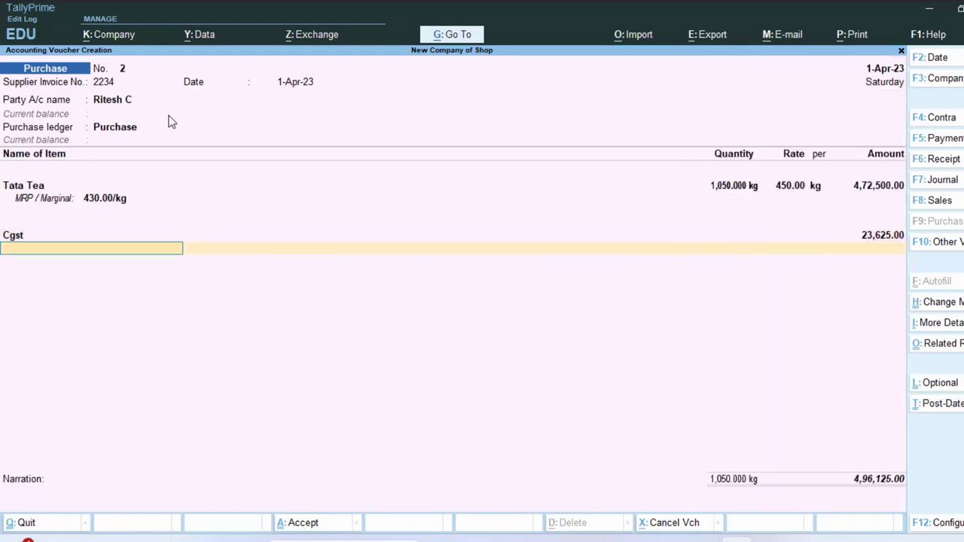
text(s)
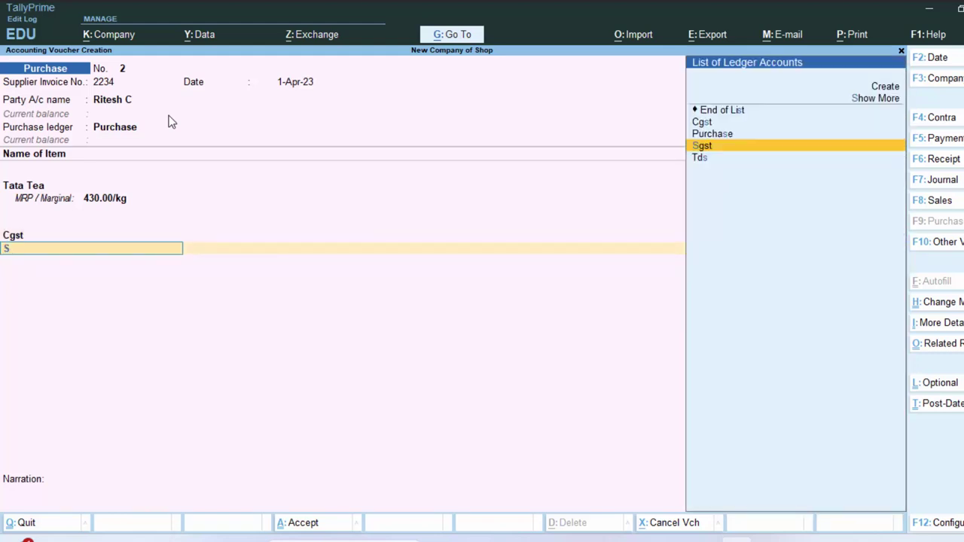
key(Return)
key(Return)
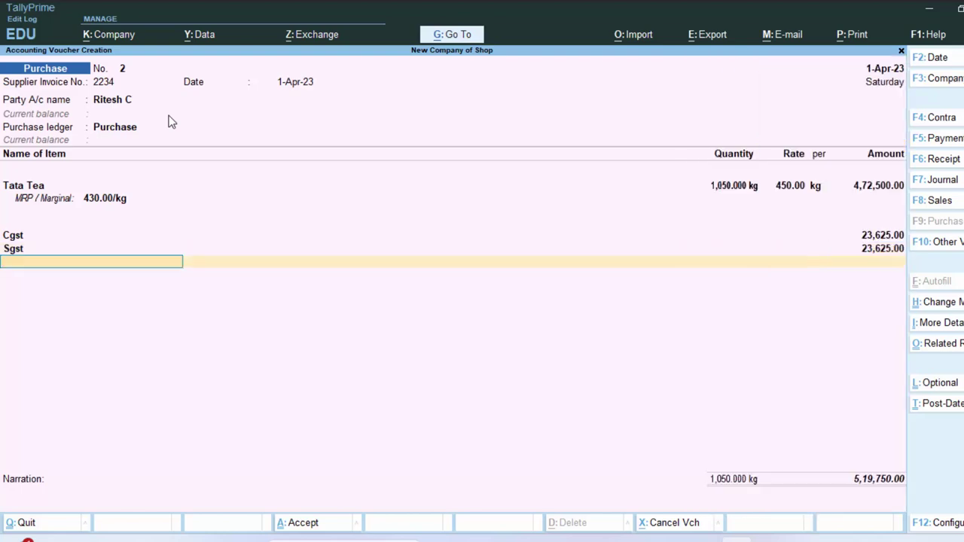
key(Return)
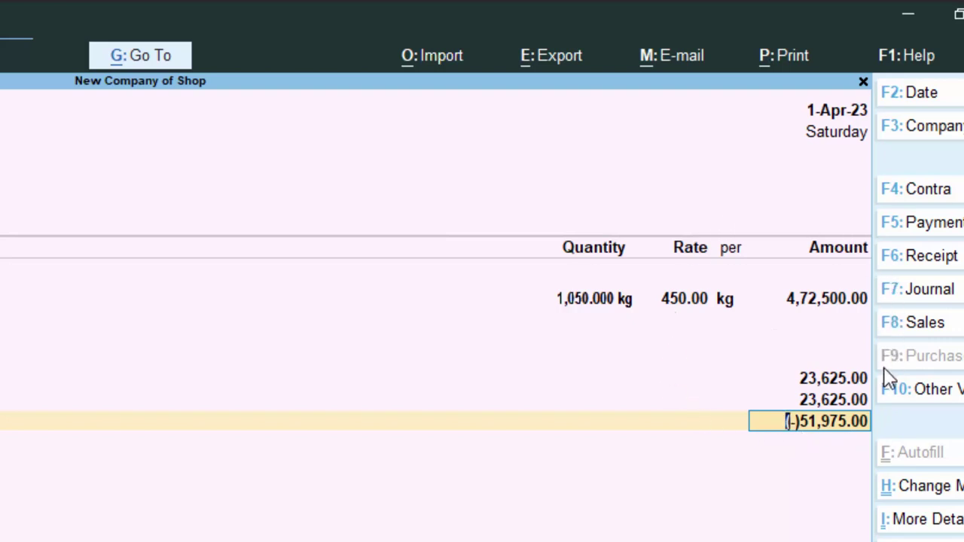
key(Return)
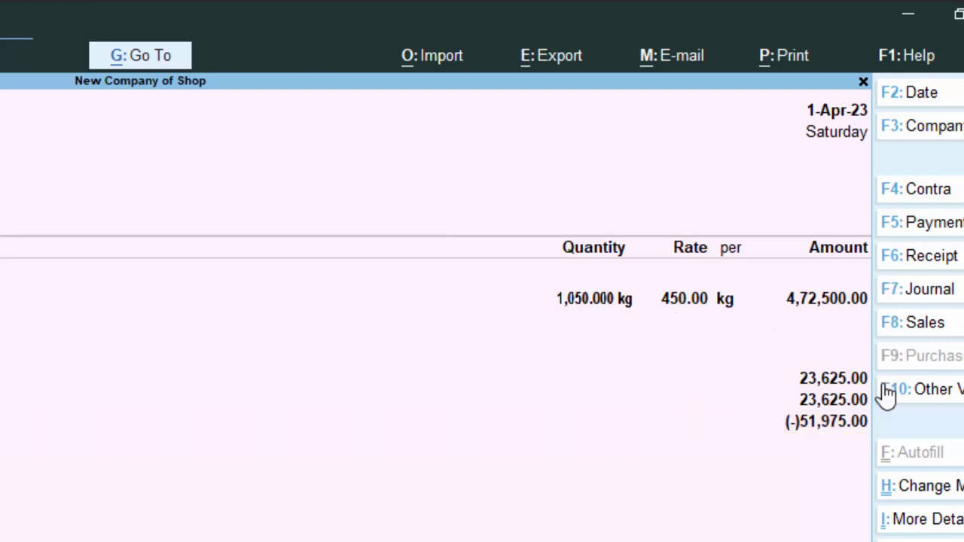
Finish the ledger lines and complete the supplier's bill-wise details as New Ref 2234, with 5,19,750.00 Cr and 51,975.00 Dr
key(Return)
key(Return)
key(Return)
key(Return)
key(Return)
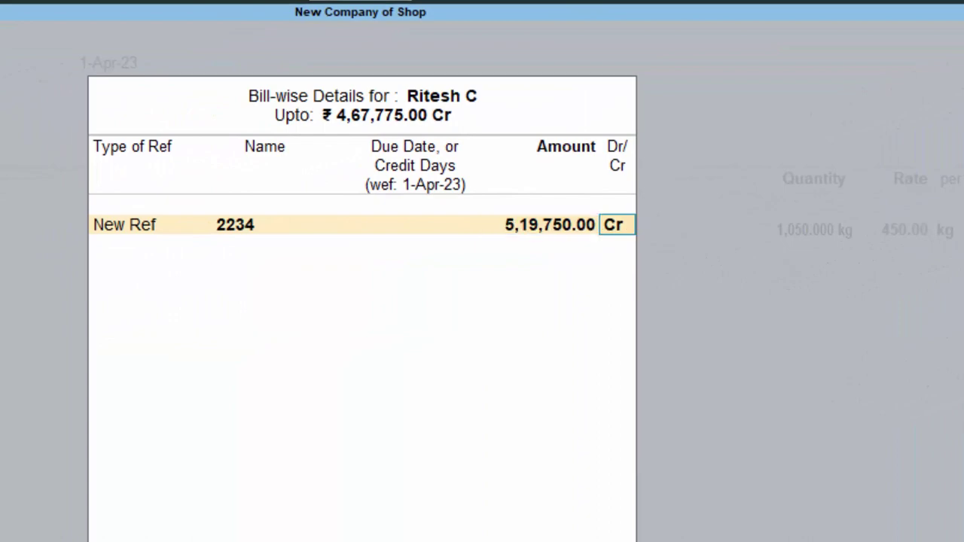
key(Return)
key(Return)
key(Return)
key(Return)
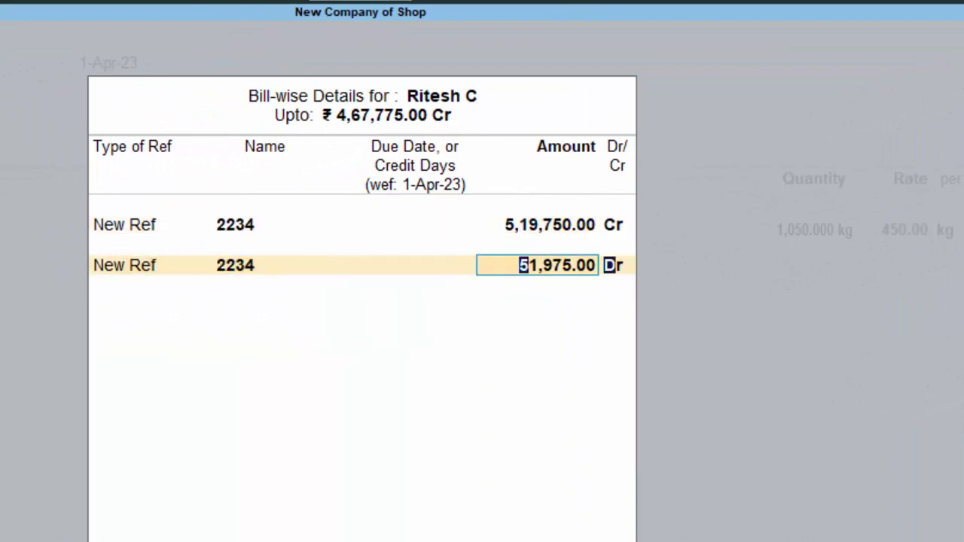
key(Return)
key(Return)
key(Return)
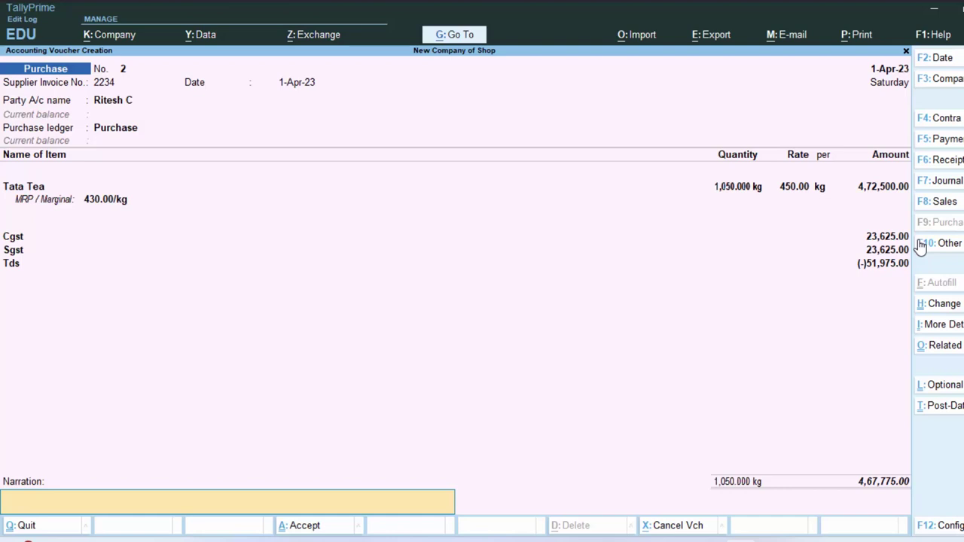
Enter the narration "The goods have been sold on credit", save the purchase voucher and leave voucher entry
text(The good)
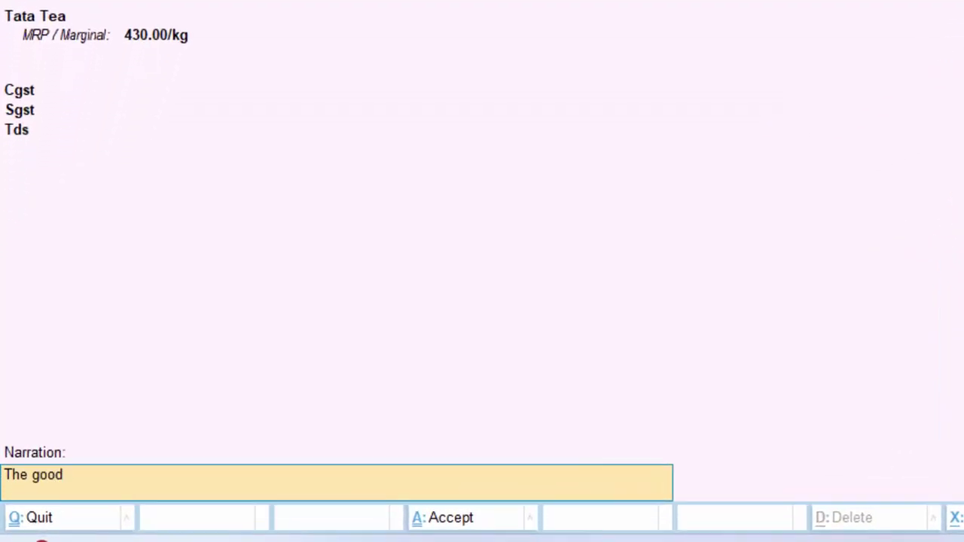
text(s have been)
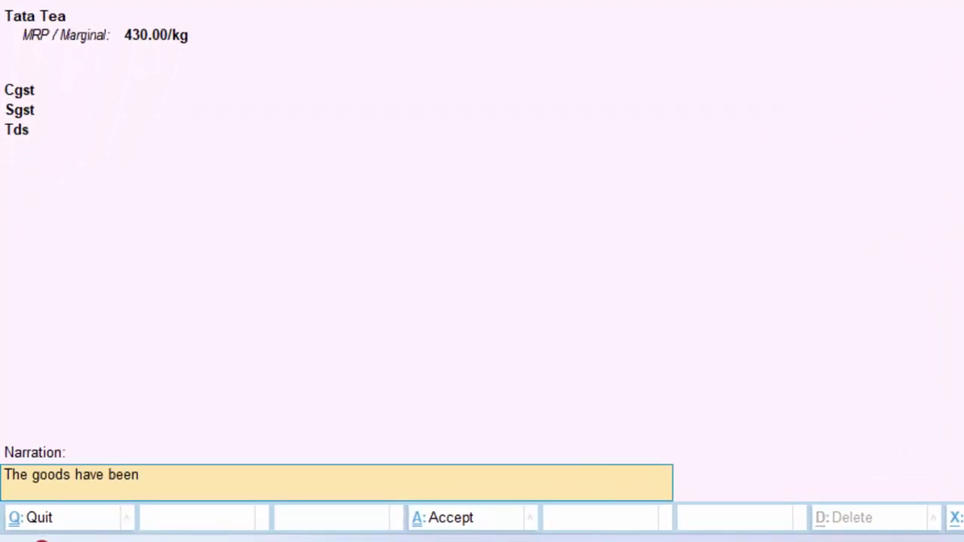
text( sold on credit)
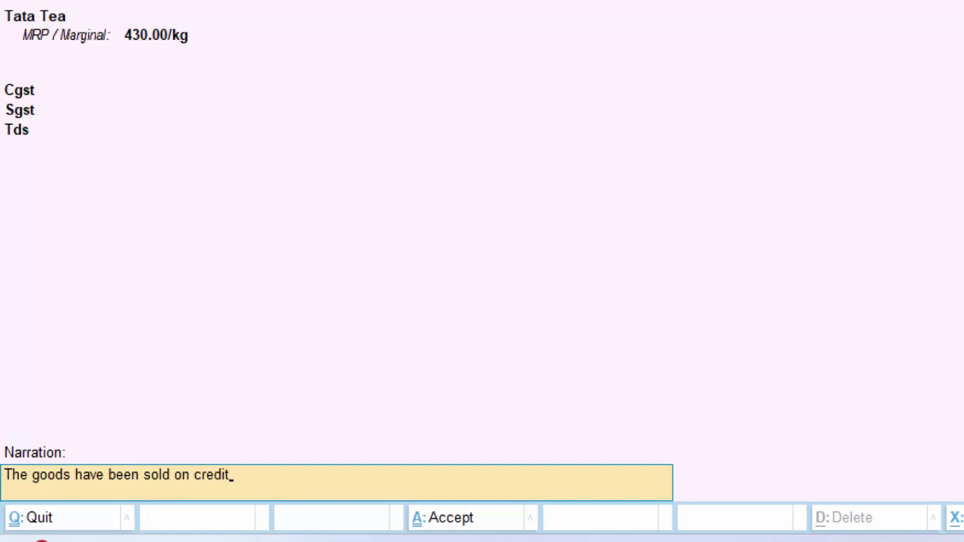
key(Return)
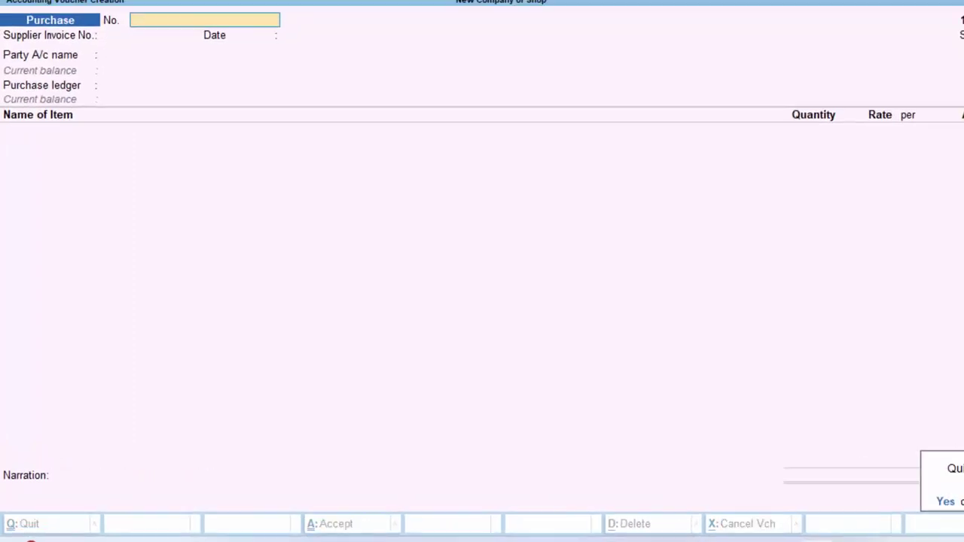
key(y)
Check the Stock Summary and the monthly summary of Tata Tea, and close both reports
key(s)
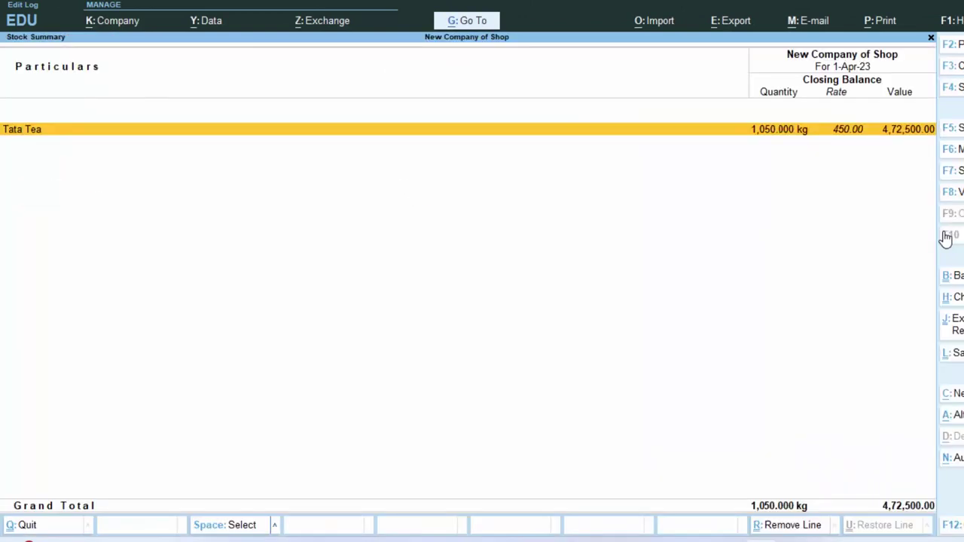
key(Return)
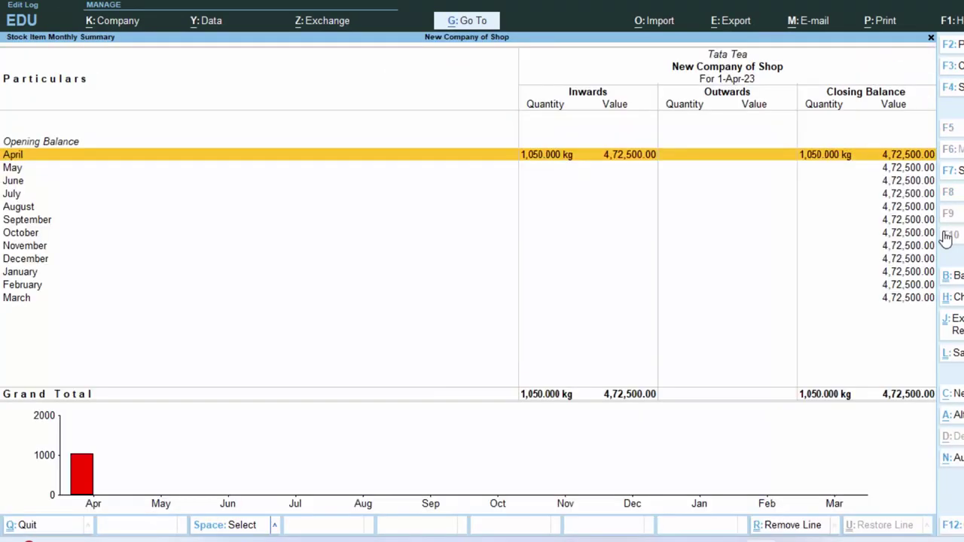
key(Escape)
key(Escape)
Open Purchase voucher no. 2 from the Day Book
key(d)
key(y)
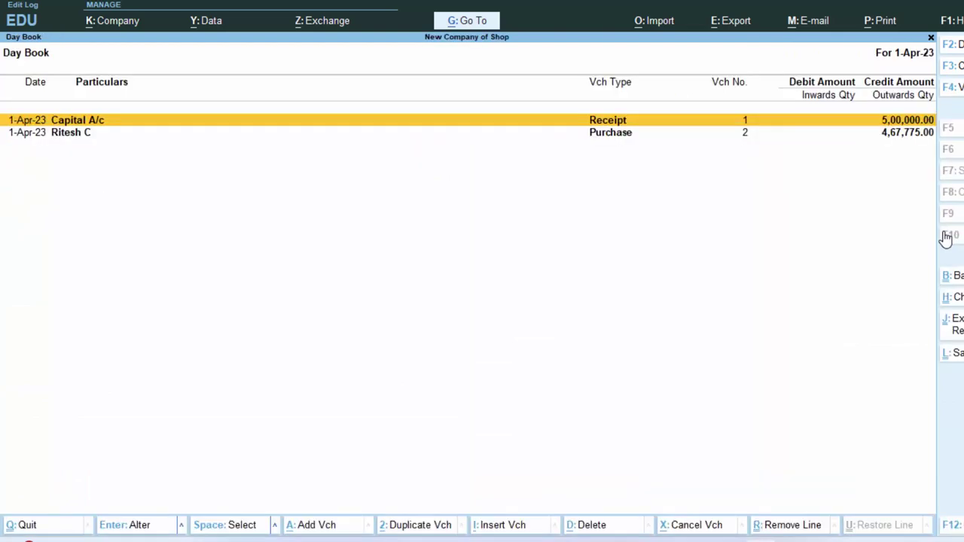
key(Down)
key(Return)
Preview the printed invoice of the current purchase voucher and enlarge it to examine its item, tax and total details
key(alt+p)
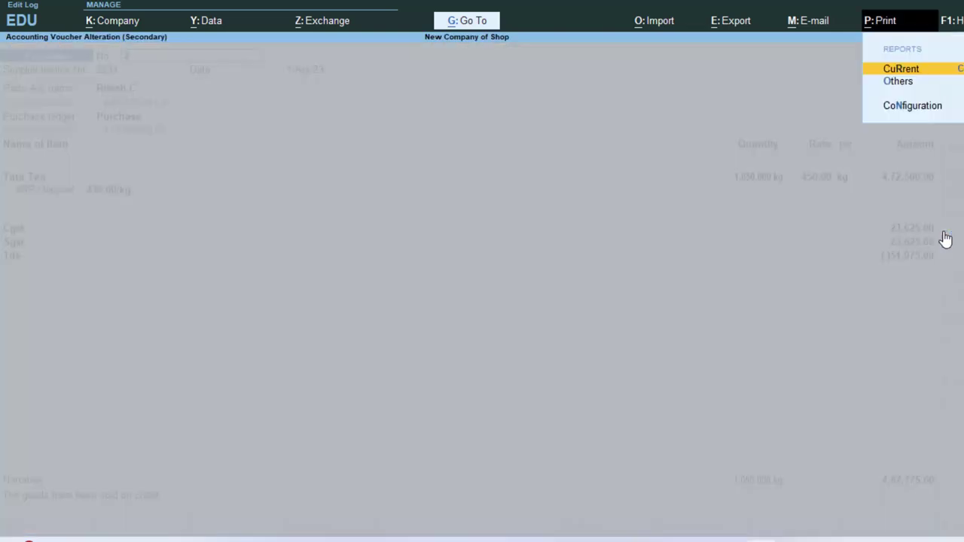
key(Return)
key(i)
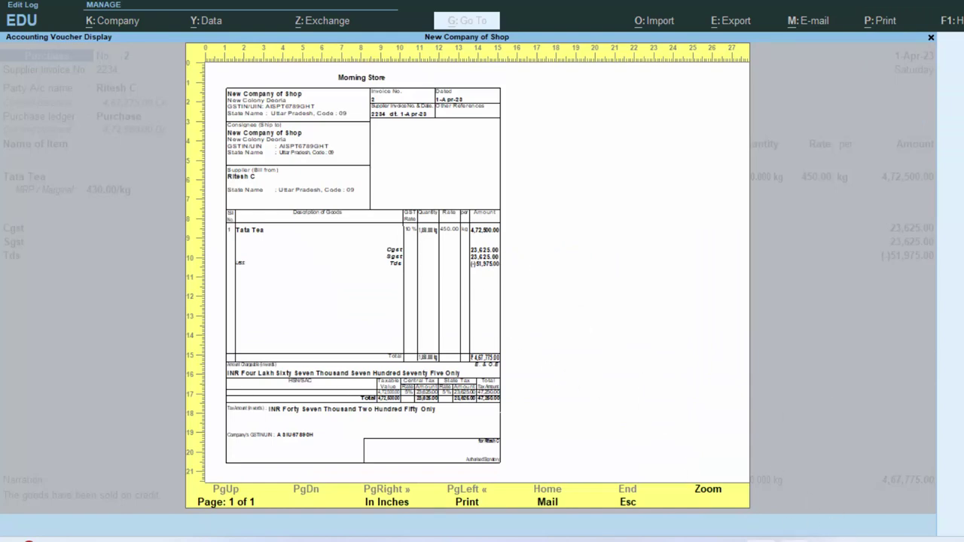
click(710, 497)
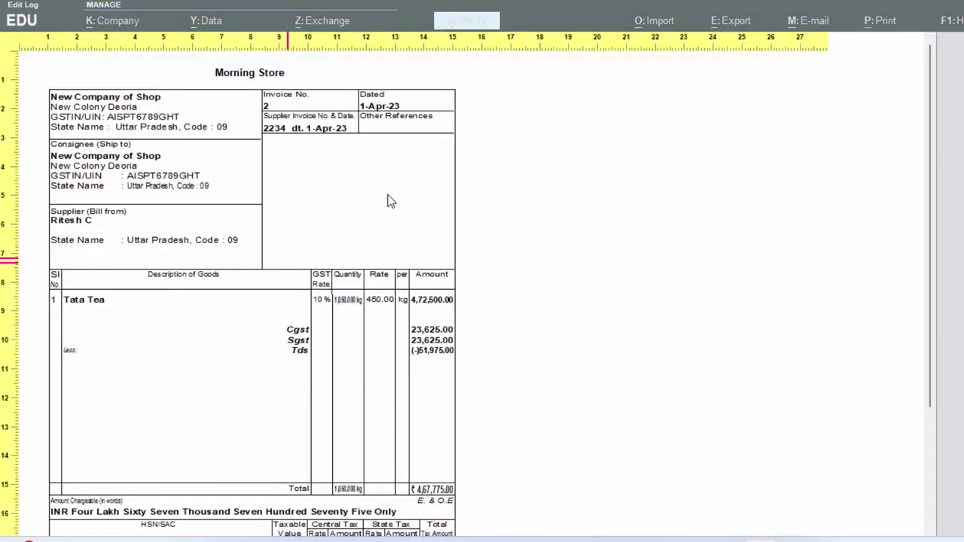
scroll(291, 297, down, 1)
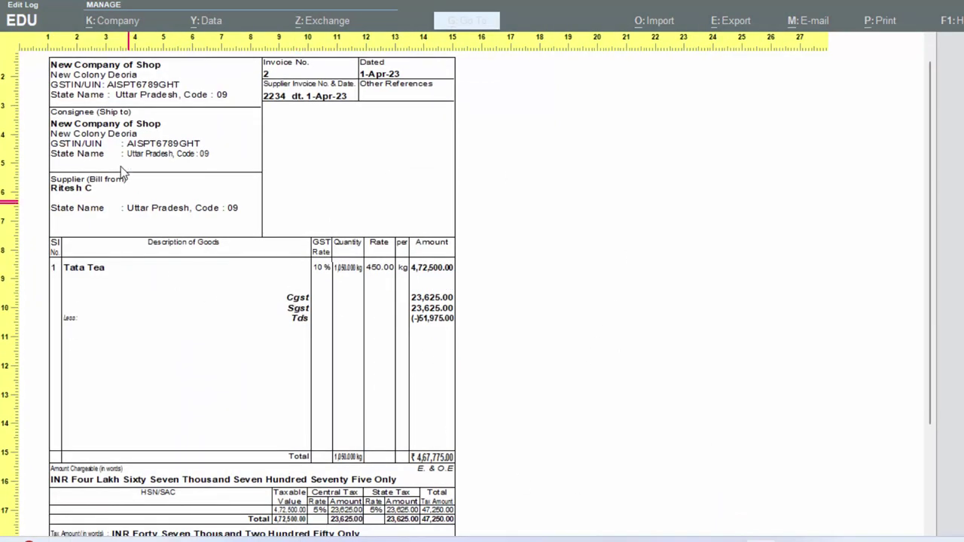